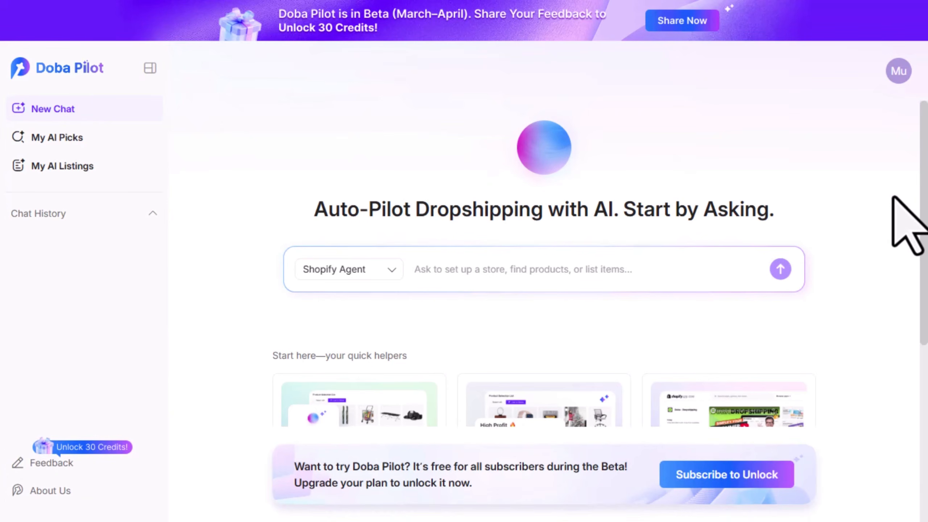
Open the Store Build example for creating a new Shopify store and review its four setup stages
scroll(893, 197, down, 5)
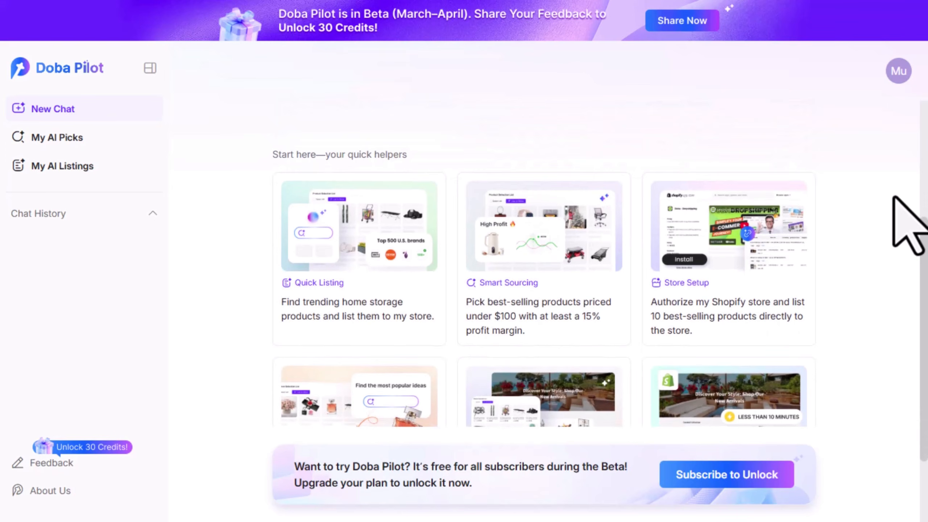
scroll(894, 198, down, 3)
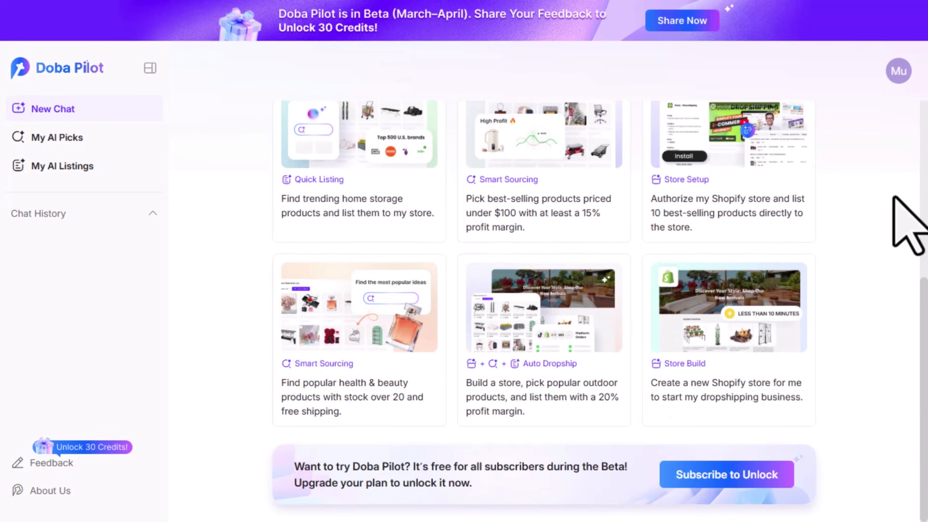
mouse_move(738, 347)
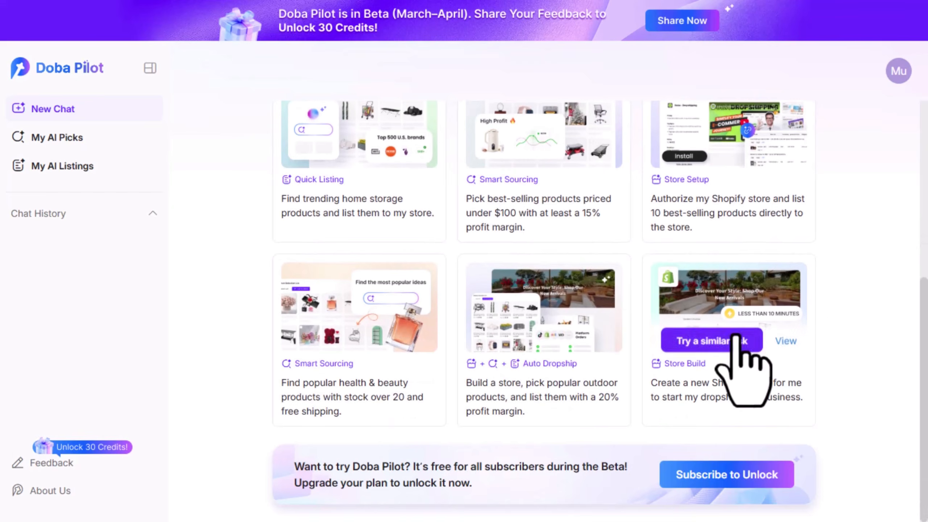
click(785, 341)
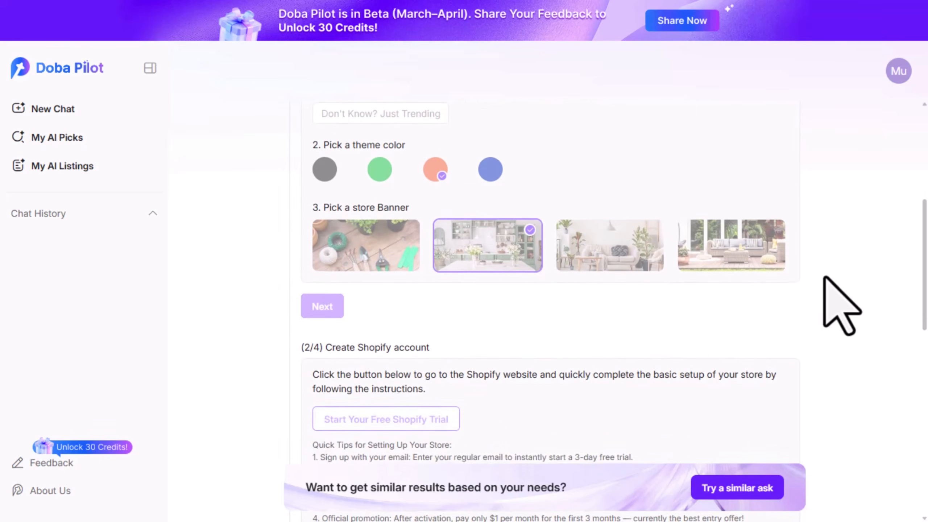
scroll(837, 303, up, 4)
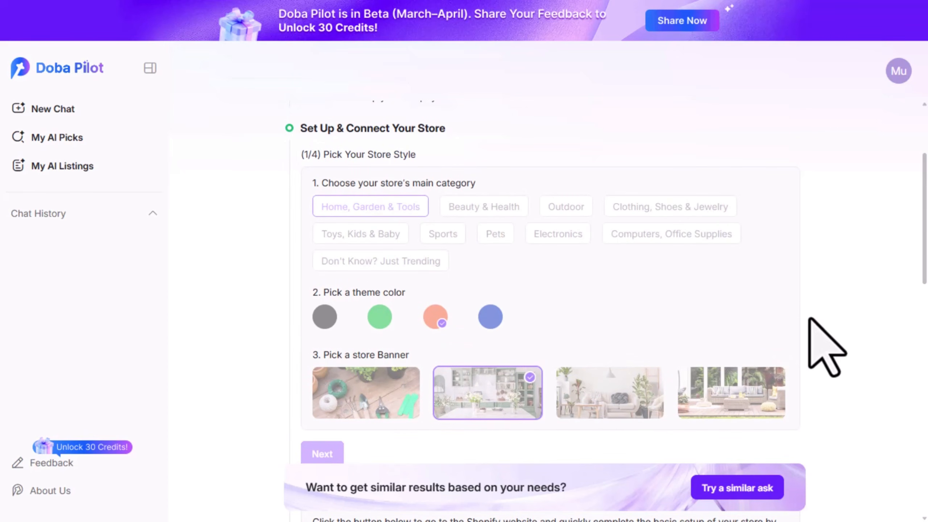
scroll(810, 318, down, 10)
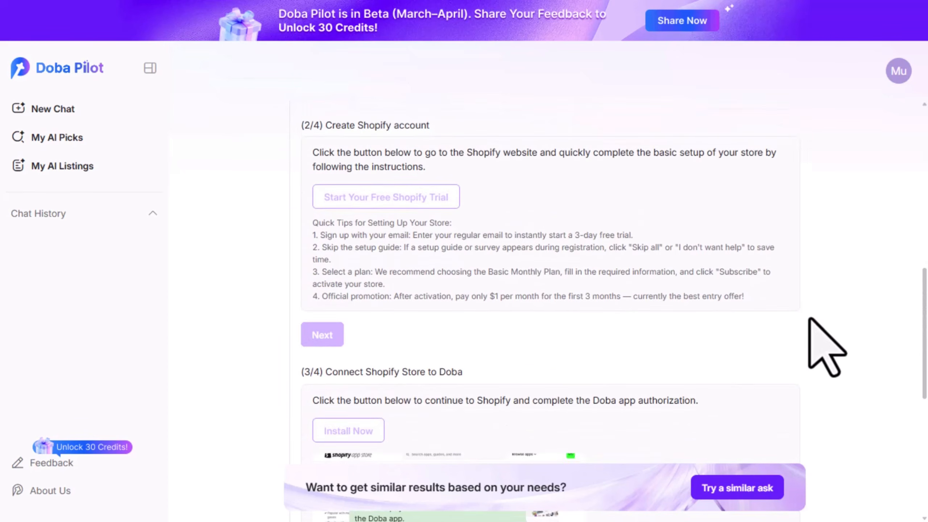
scroll(809, 319, down, 9)
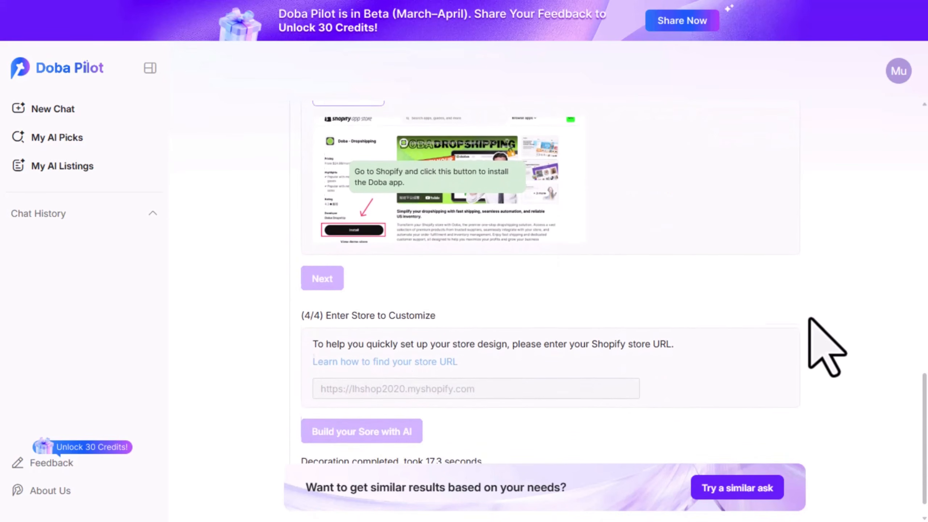
scroll(810, 319, up, 2)
scroll(809, 319, down, 3)
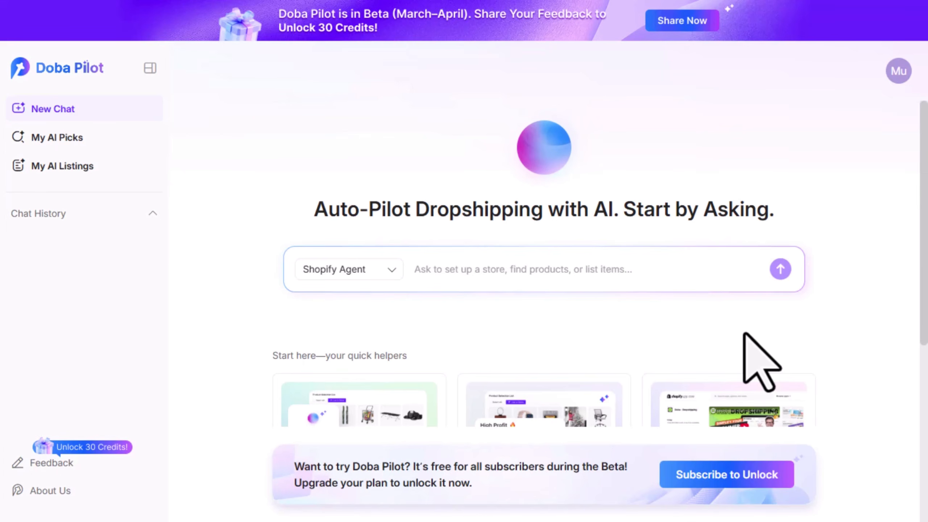
Check which store agents the new chat offers, keeping the current agent selected
scroll(747, 322, down, 4)
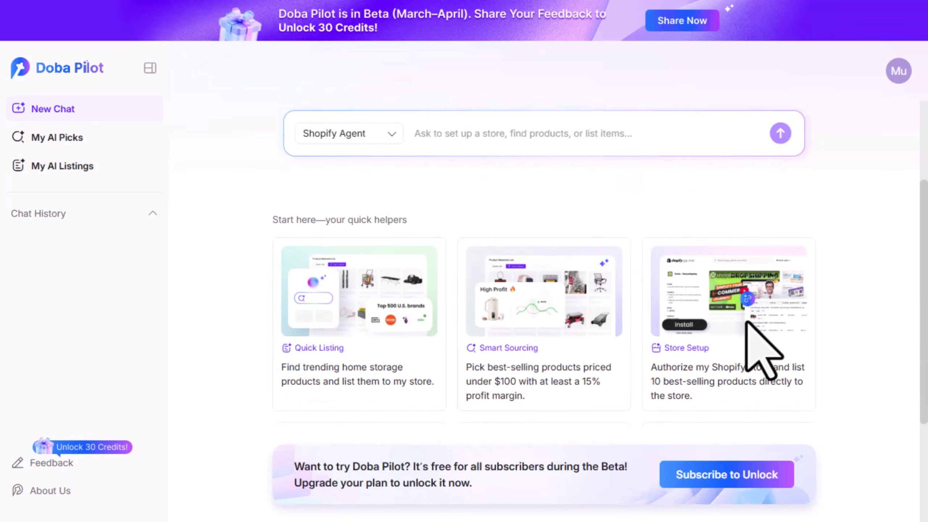
scroll(764, 342, down, 2)
scroll(621, 315, up, 6)
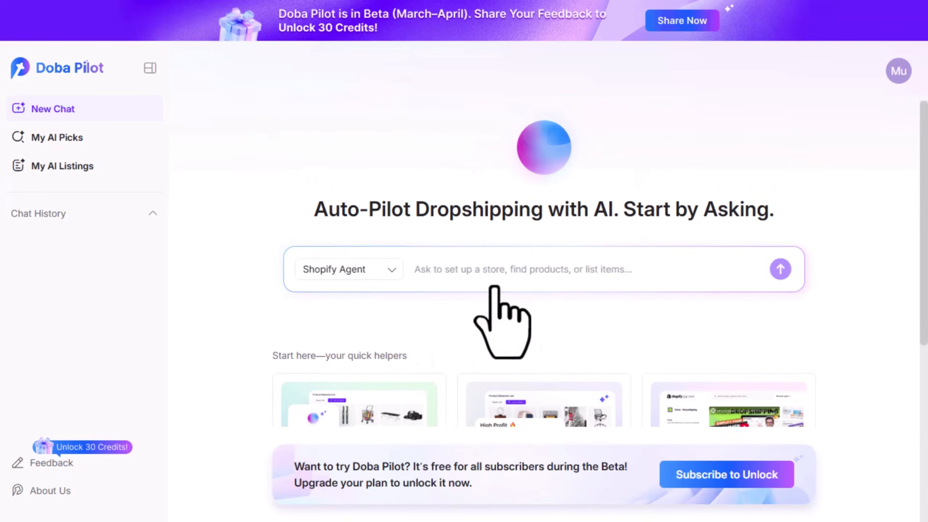
click(389, 273)
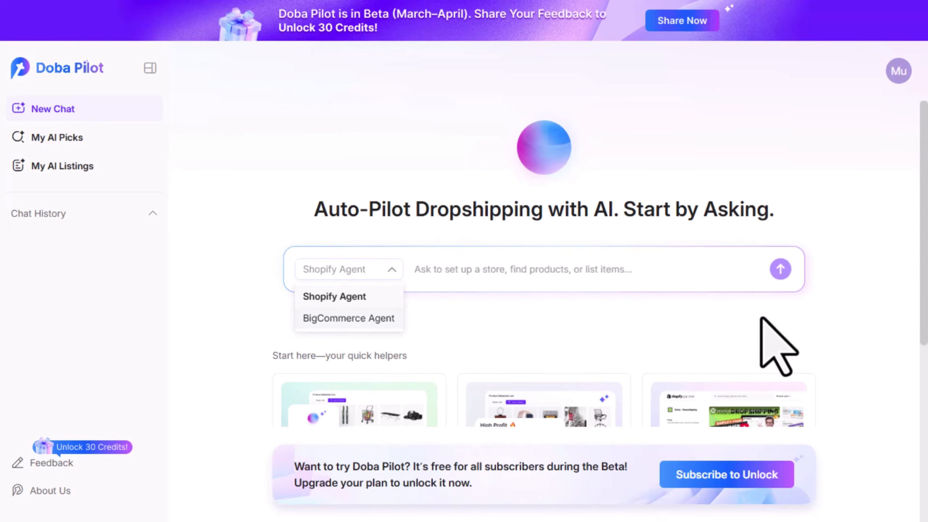
click(806, 317)
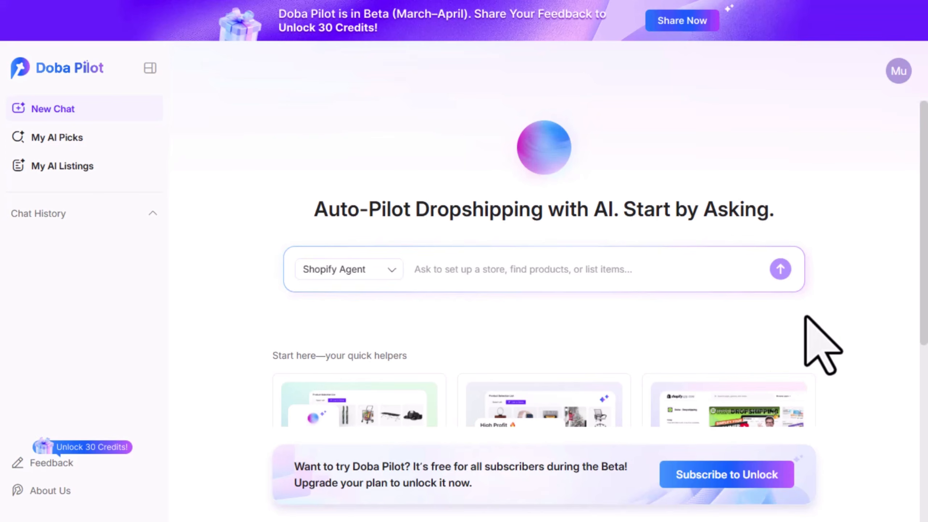
Open the Quick Listing example for trending home storage products and read through its stages
scroll(809, 314, down, 5)
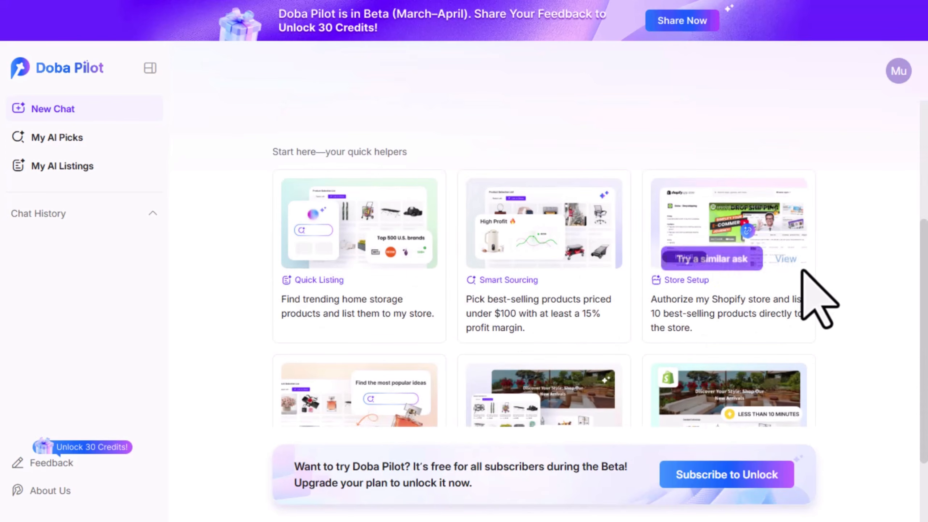
scroll(837, 293, up, 5)
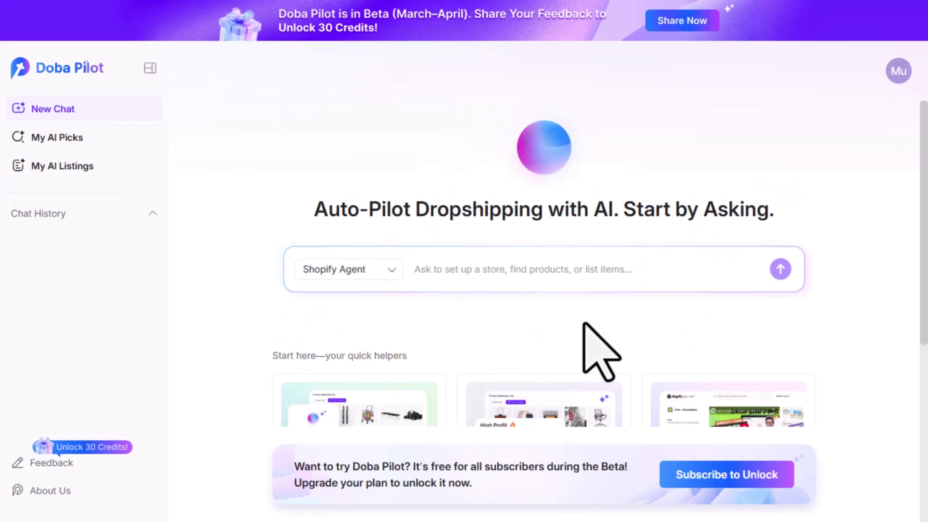
scroll(587, 332, down, 5)
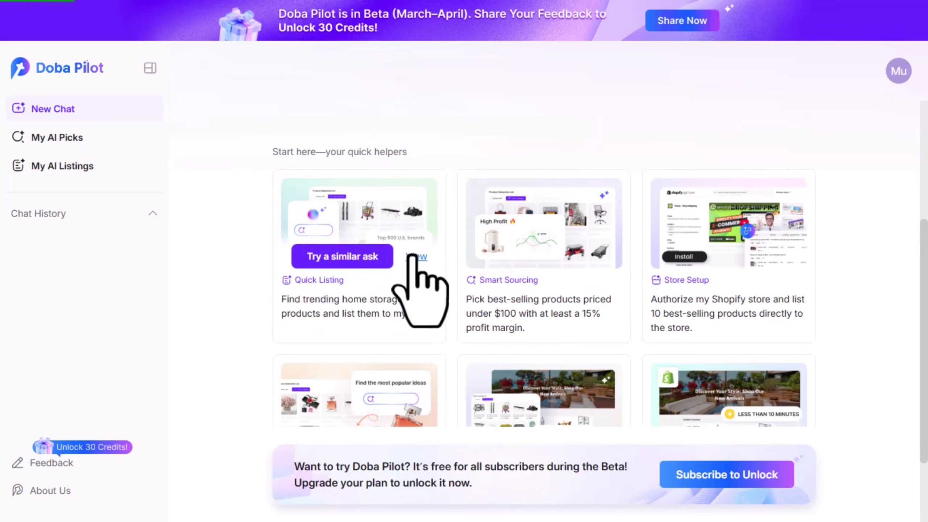
click(412, 256)
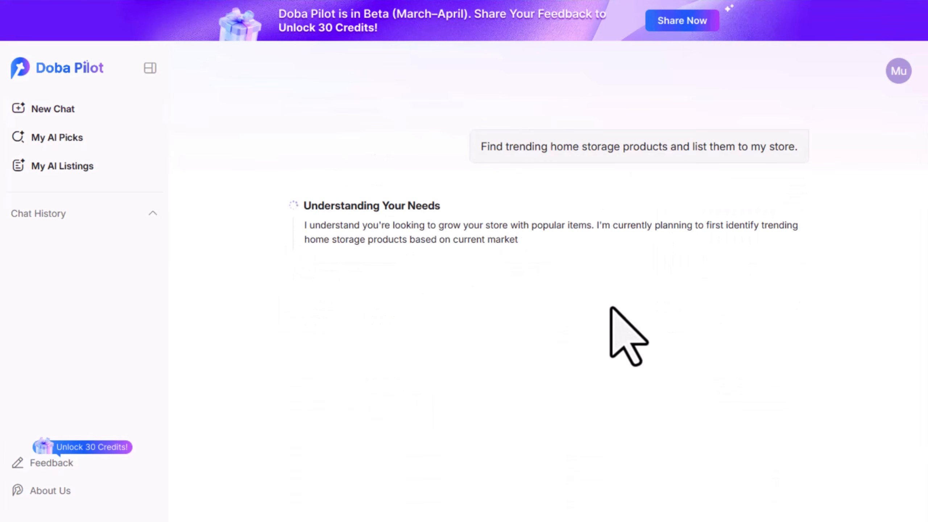
mouse_move(306, 206)
mouse_down()
mouse_move(466, 206)
mouse_move(301, 201)
mouse_up()
click(433, 208)
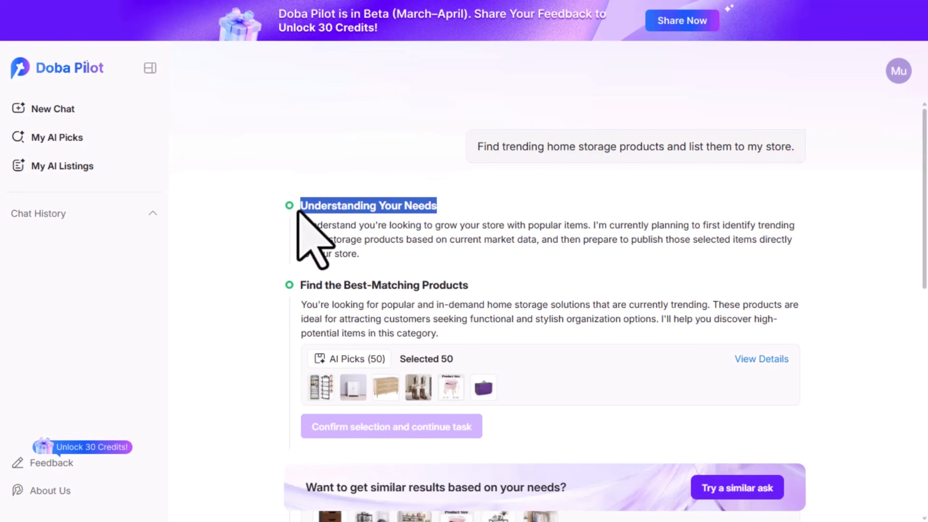
click(460, 222)
scroll(853, 306, down, 2)
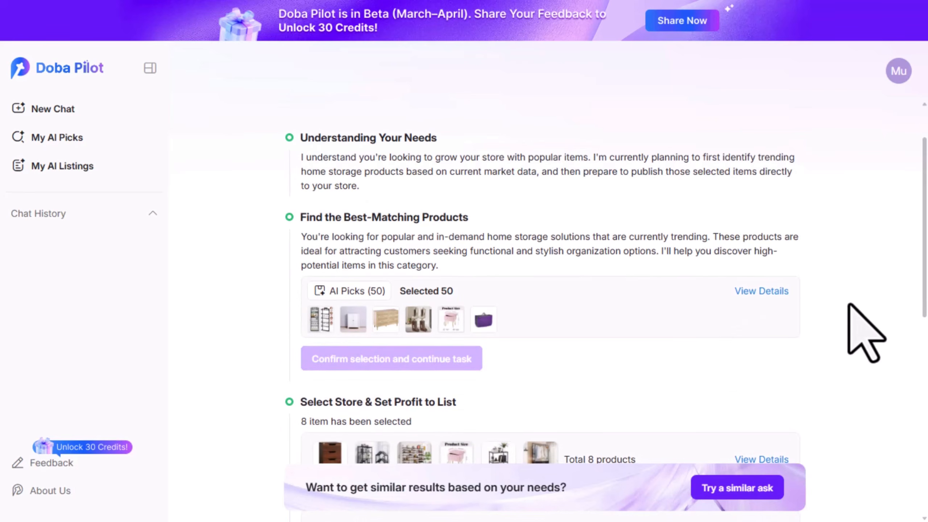
scroll(848, 305, down, 2)
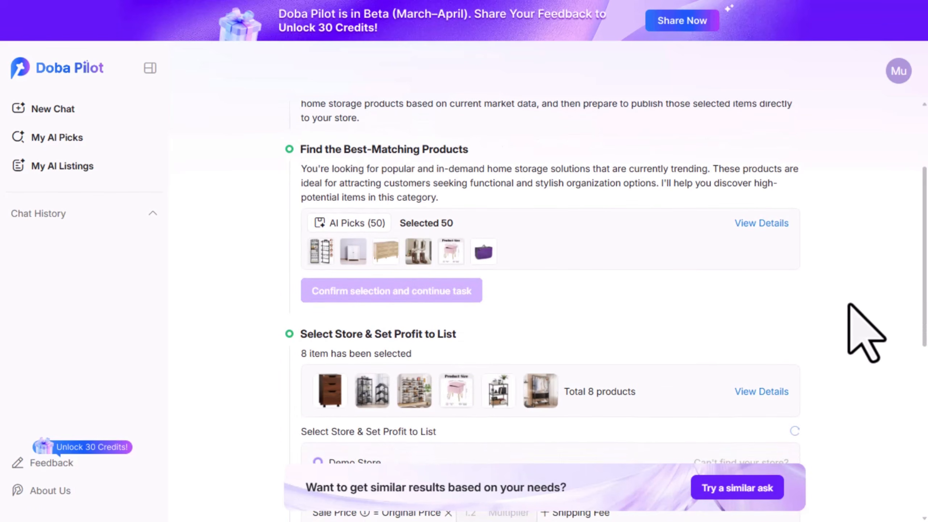
scroll(866, 333, down, 1)
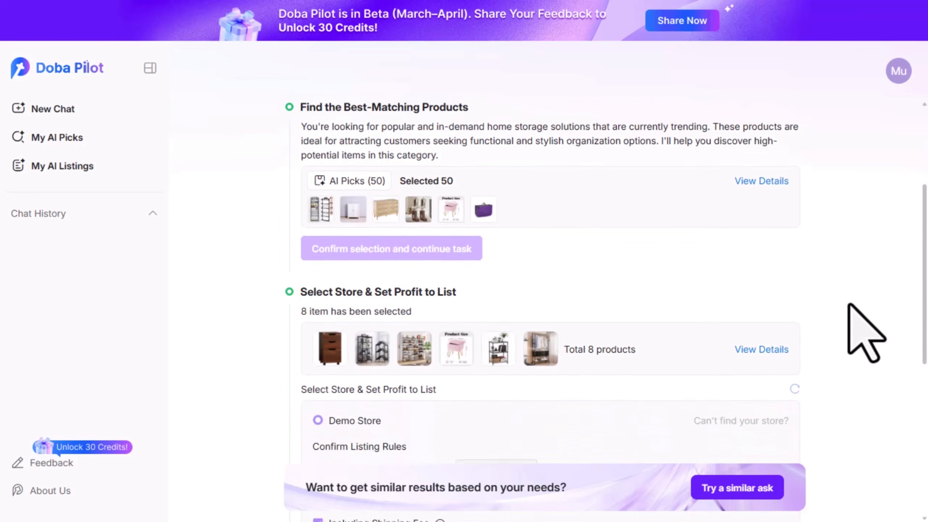
Open the details of the example's AI Picks and look through the product selection list
click(742, 182)
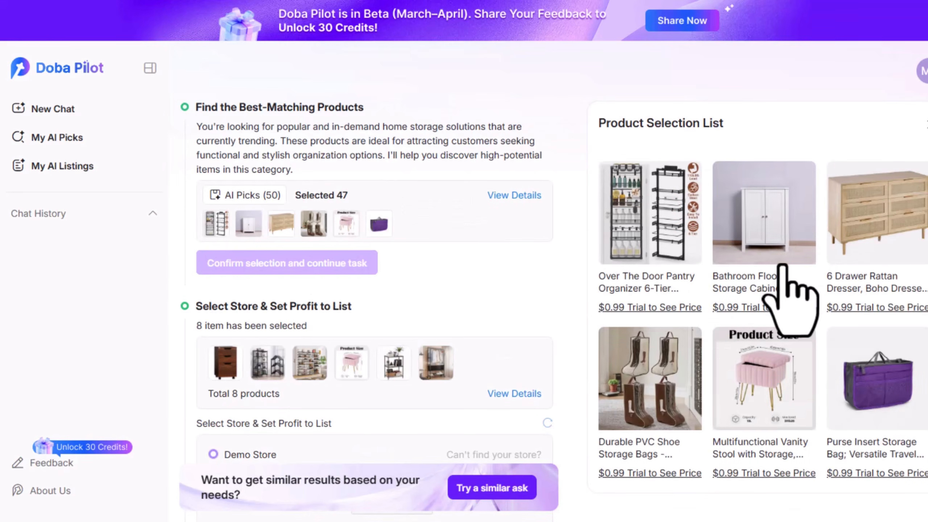
scroll(784, 268, down, 10)
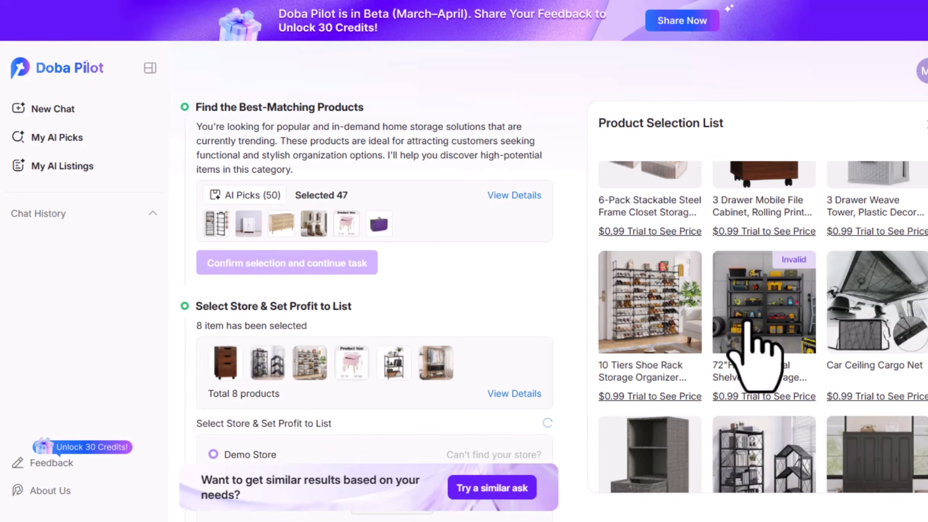
scroll(748, 320, up, 3)
scroll(747, 322, up, 5)
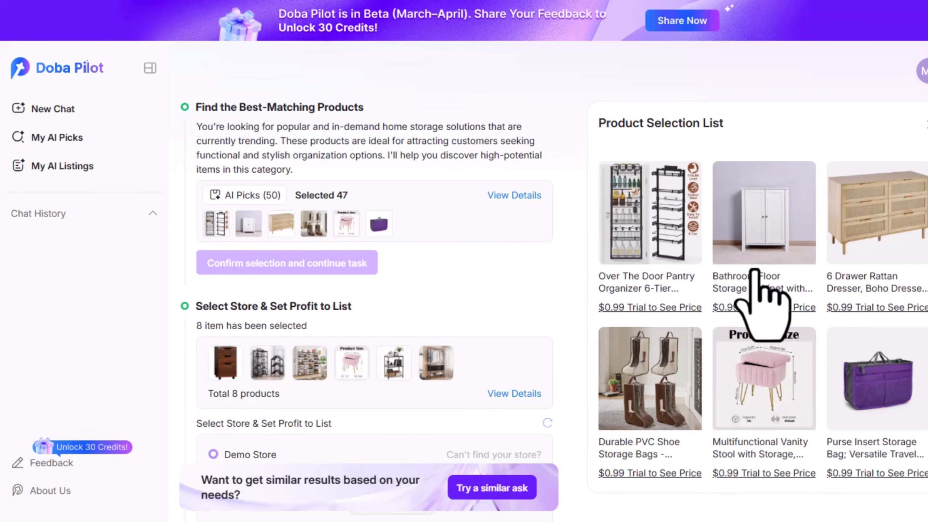
scroll(838, 329, down, 5)
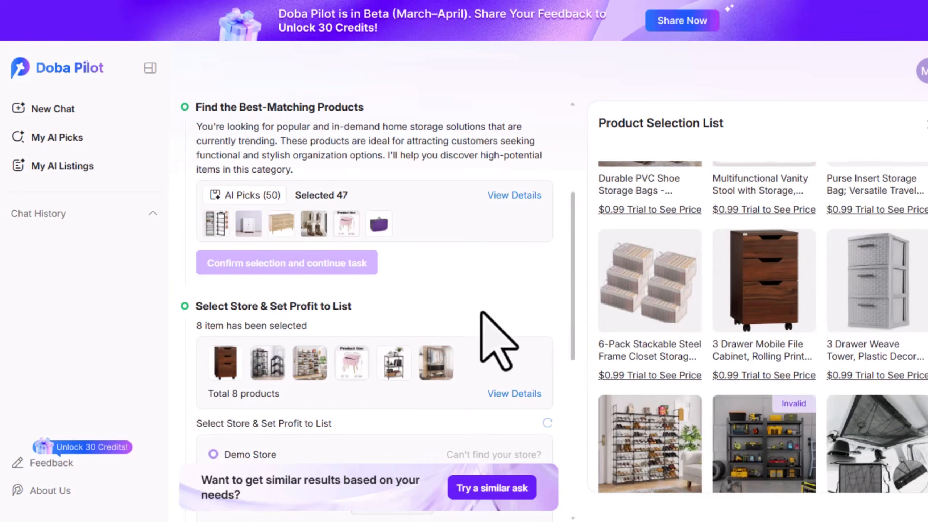
Review the home storage prompt against the suggested products and the example's remaining listing stages
scroll(472, 310, up, 5)
drag(280, 142, 344, 156)
click(350, 159)
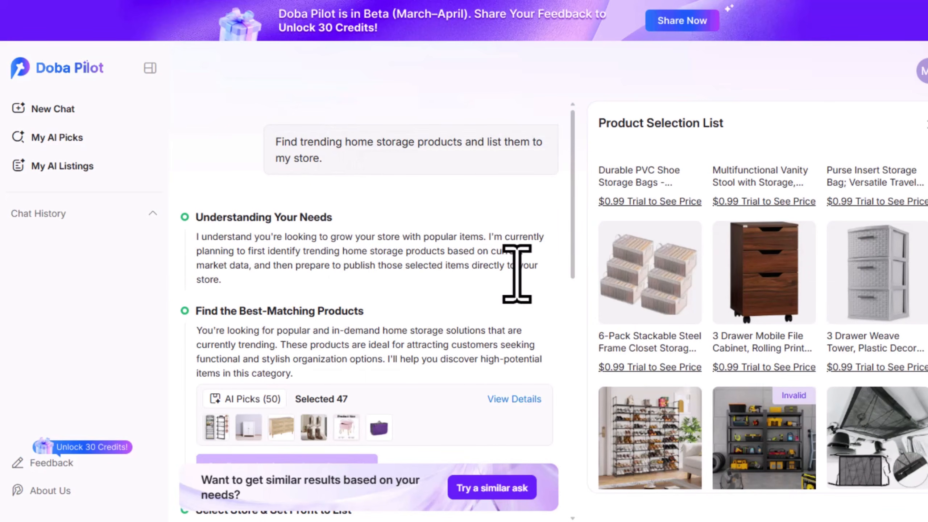
scroll(516, 271, down, 3)
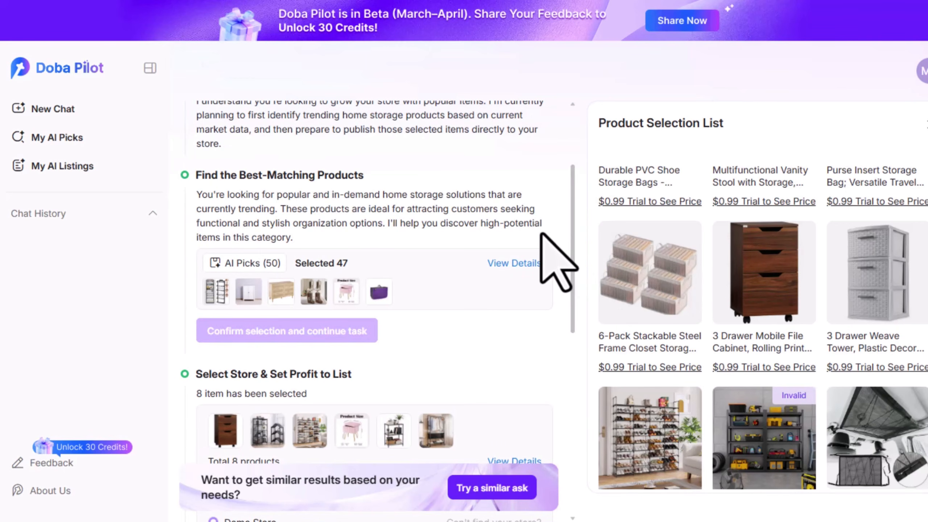
scroll(716, 289, down, 3)
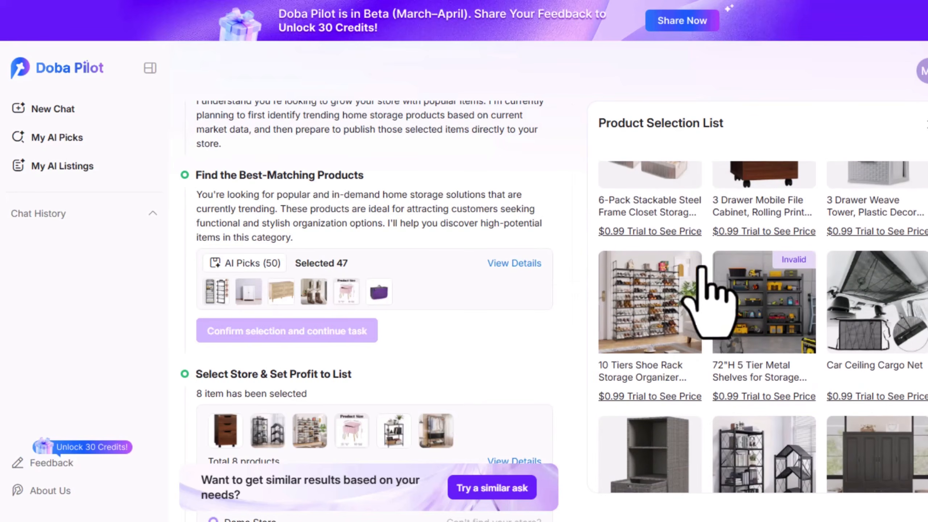
scroll(545, 300, up, 4)
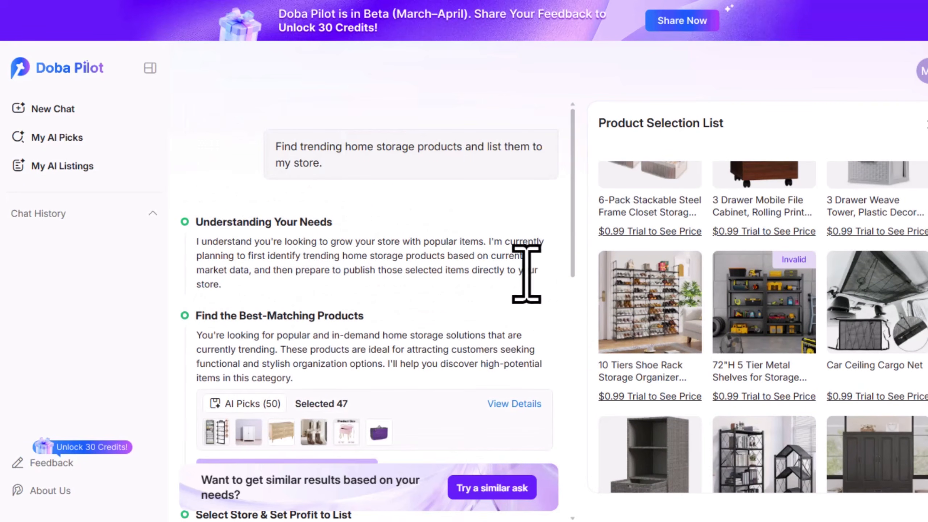
scroll(611, 347, down, 5)
scroll(519, 322, down, 10)
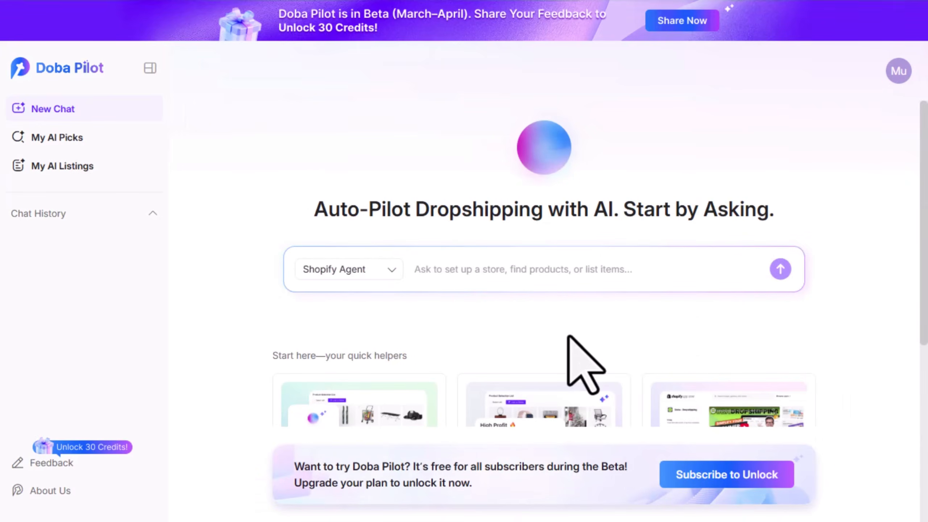
Open the Smart Sourcing example for best-sellers under $100 with at least a 15% profit margin and look through its product selection list
scroll(570, 333, down, 5)
click(605, 298)
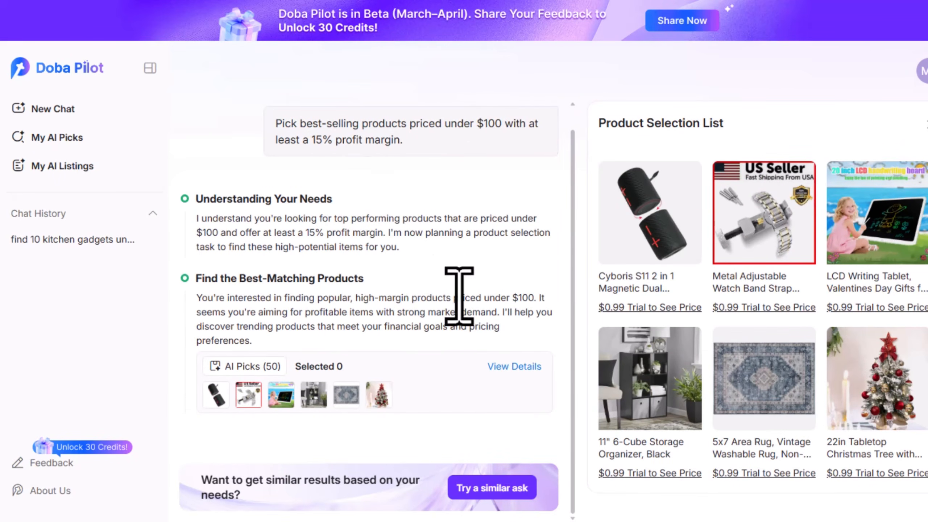
scroll(724, 340, down, 10)
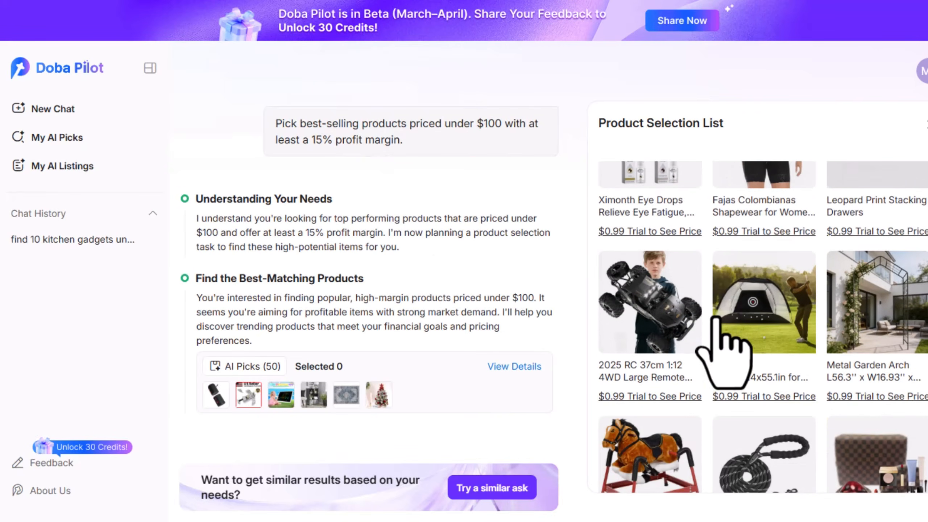
scroll(715, 318, down, 5)
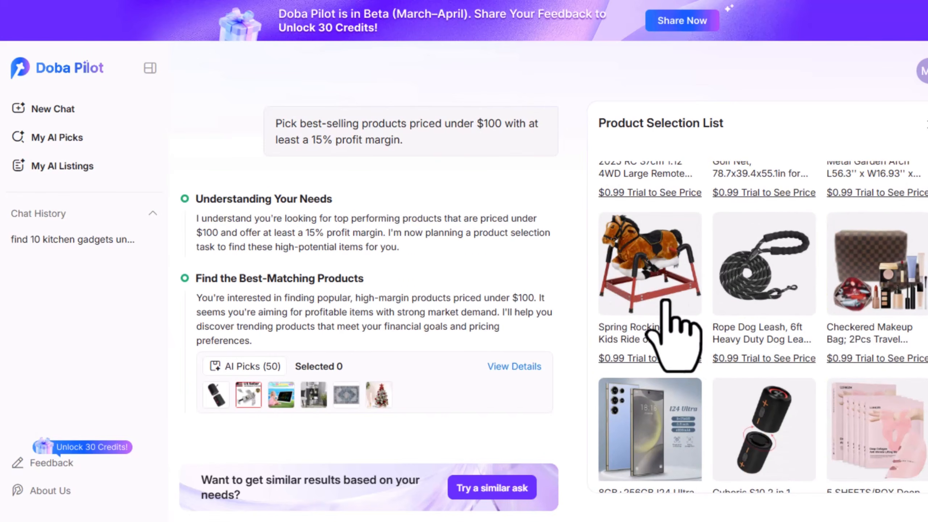
scroll(677, 347, up, 15)
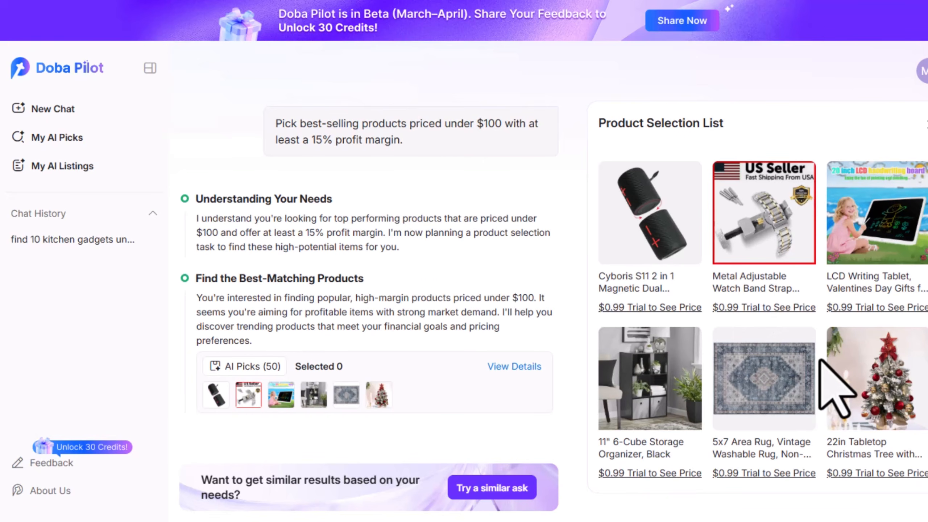
scroll(821, 362, down, 15)
scroll(820, 361, down, 15)
scroll(821, 361, down, 8)
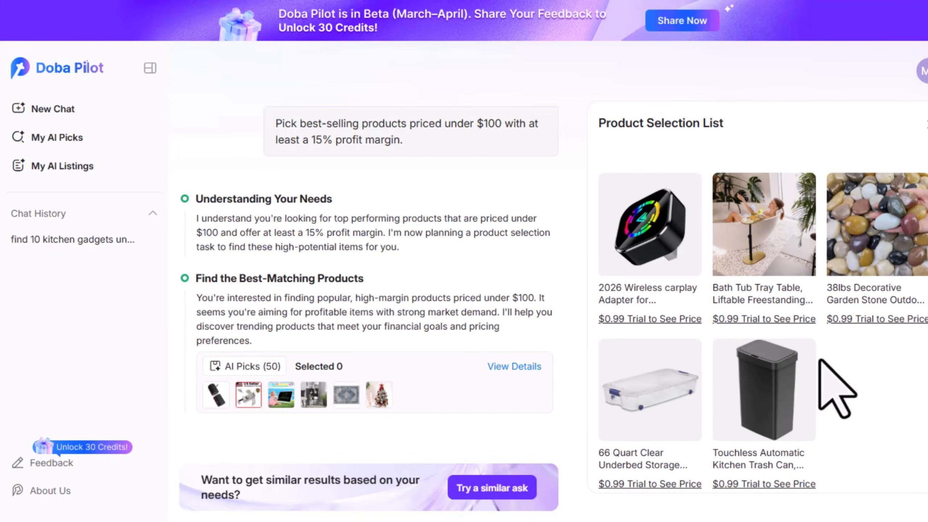
scroll(821, 361, down, 12)
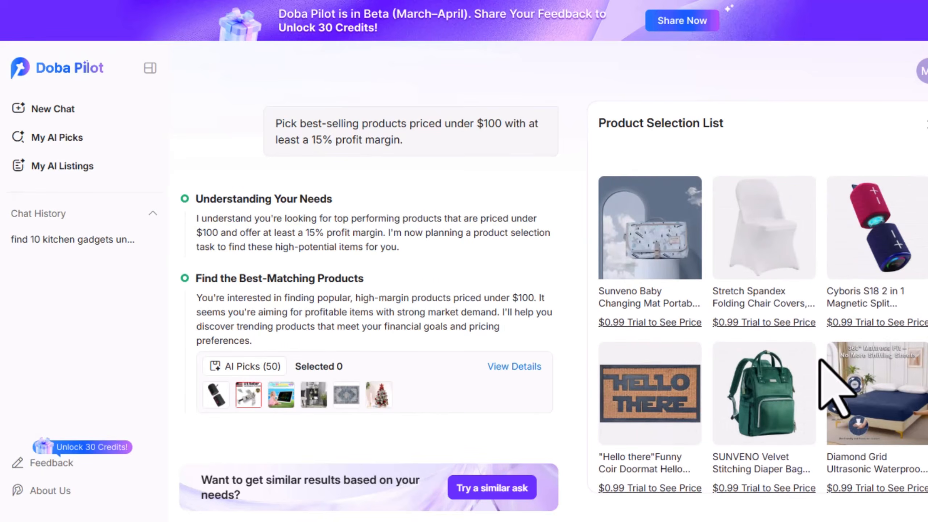
Open the $0.99 trial offer for seeing the rope dog leash's price and dismiss it
scroll(821, 361, up, 4)
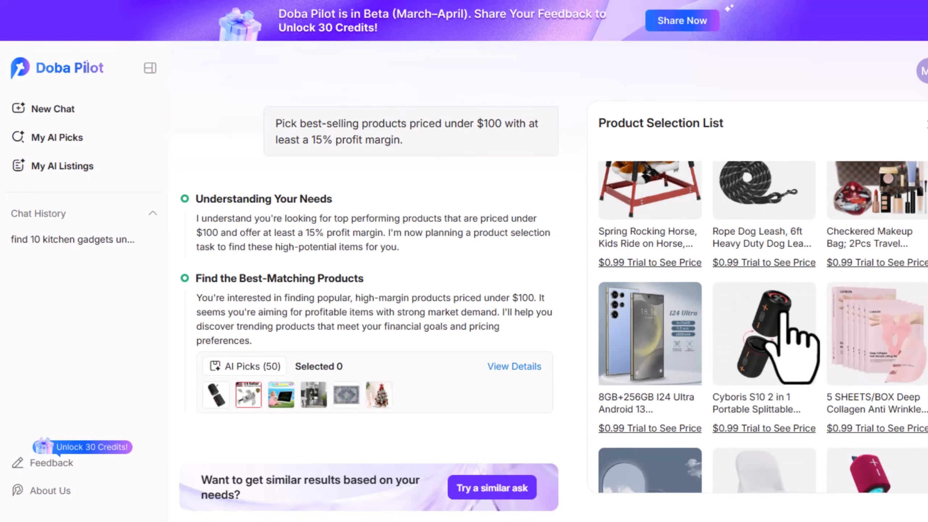
click(786, 261)
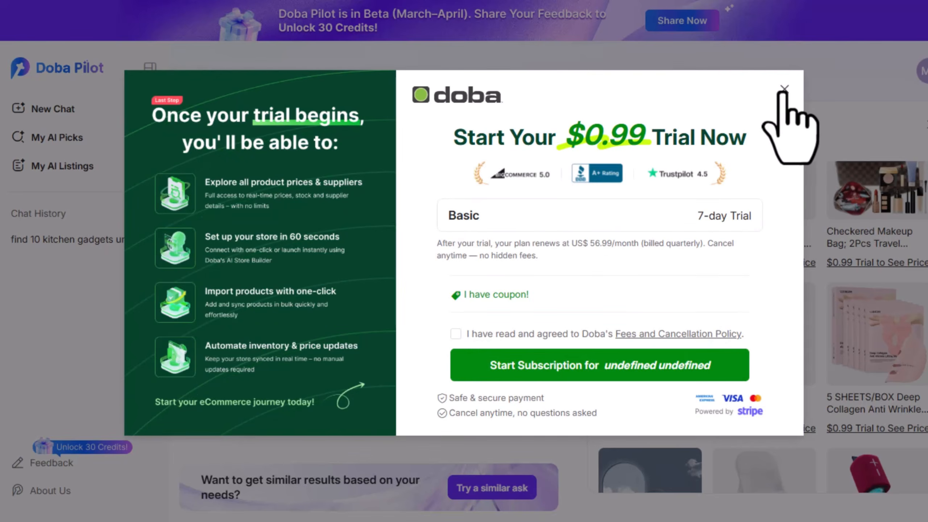
click(784, 89)
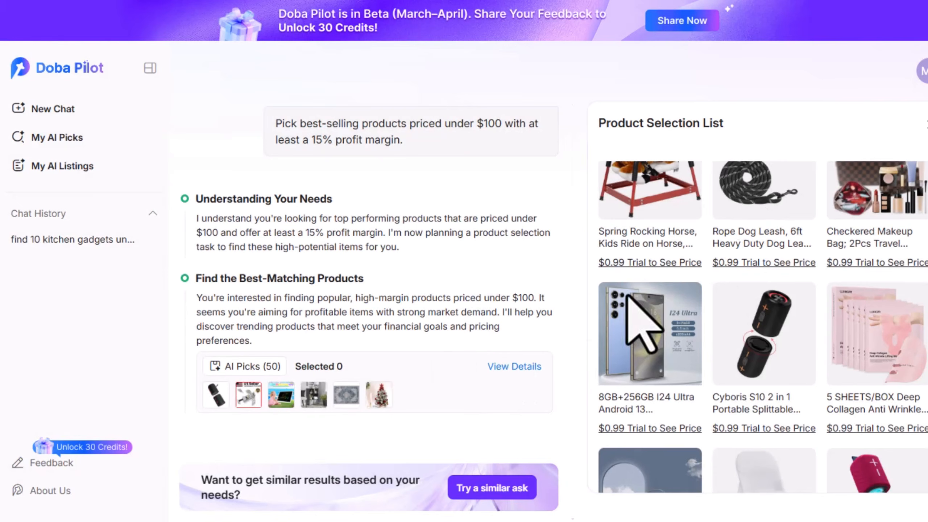
Look through the rest of the best-sellers product selection list in the Smart Sourcing example
scroll(735, 384, down, 10)
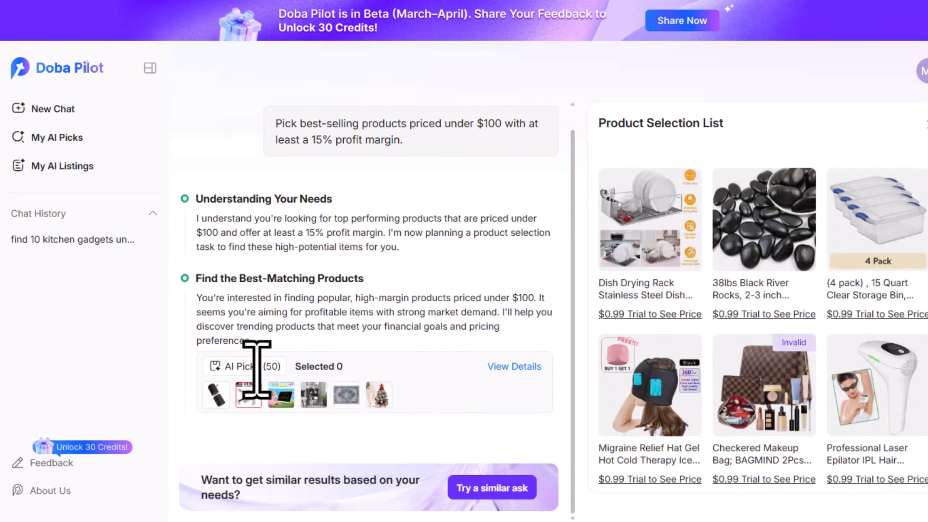
scroll(775, 242, down, 5)
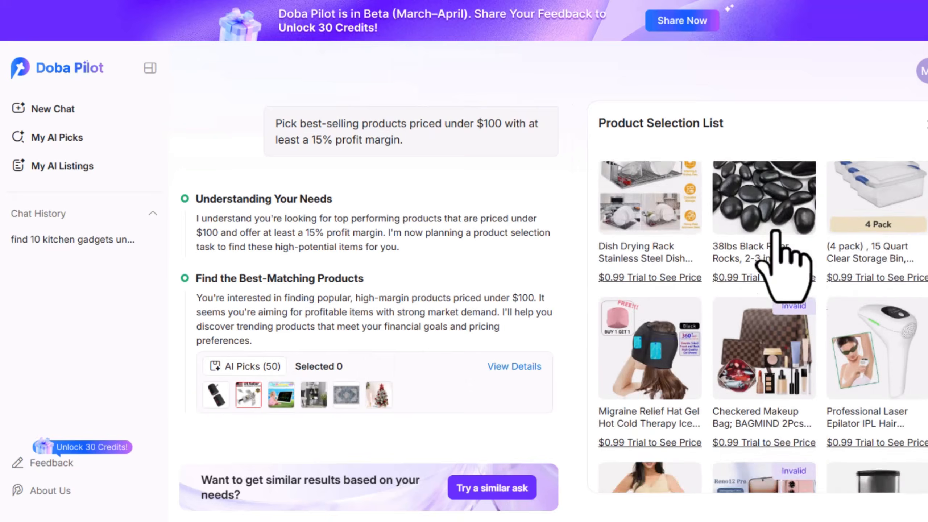
scroll(777, 233, up, 5)
scroll(775, 248, up, 5)
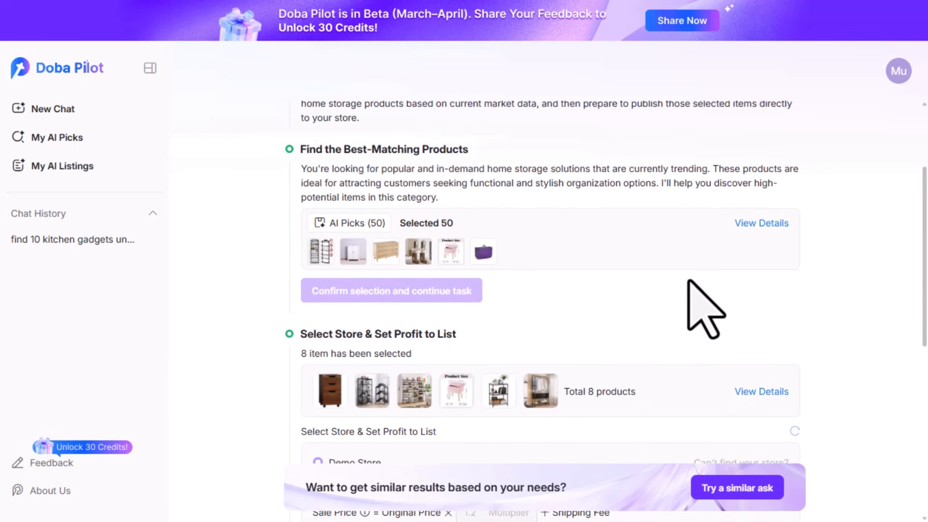
Examine the products chosen in the home storage example's Select Store & Set Profit to List stage
scroll(690, 284, down, 2)
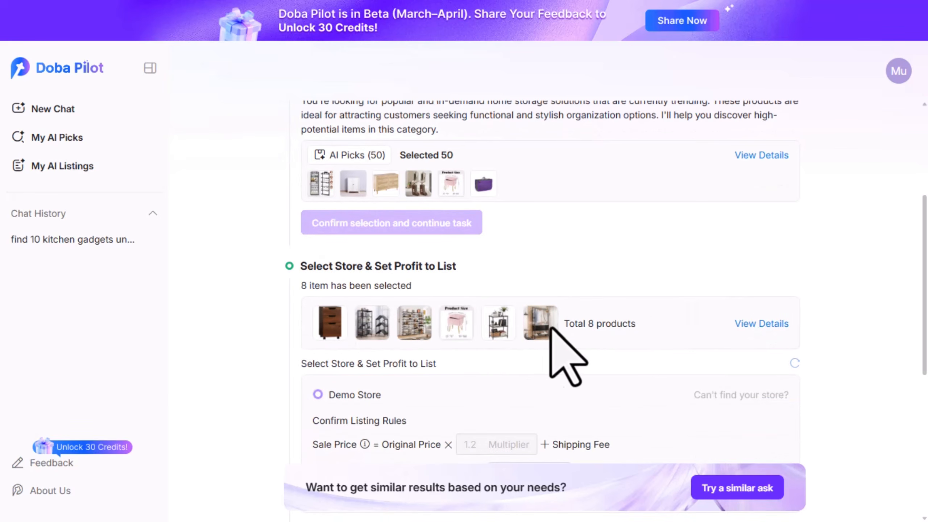
drag(563, 325, 650, 326)
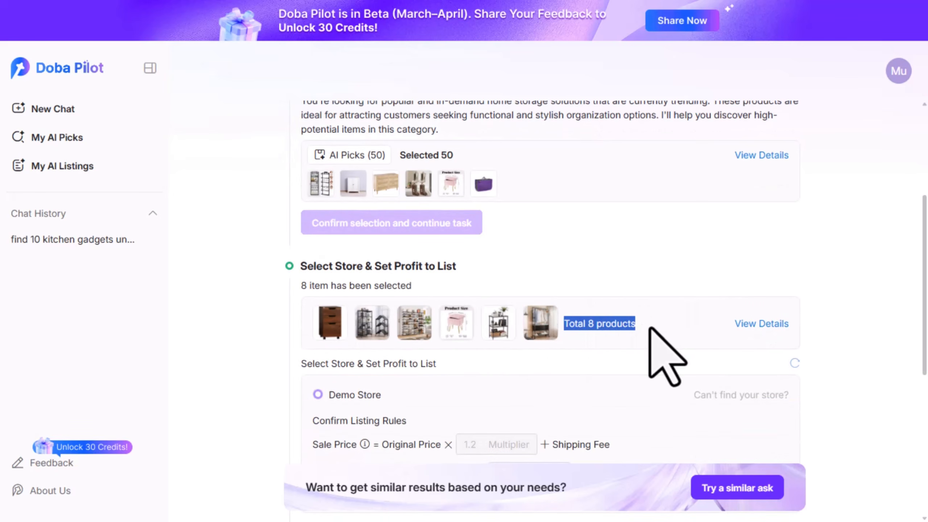
drag(298, 266, 475, 274)
click(490, 274)
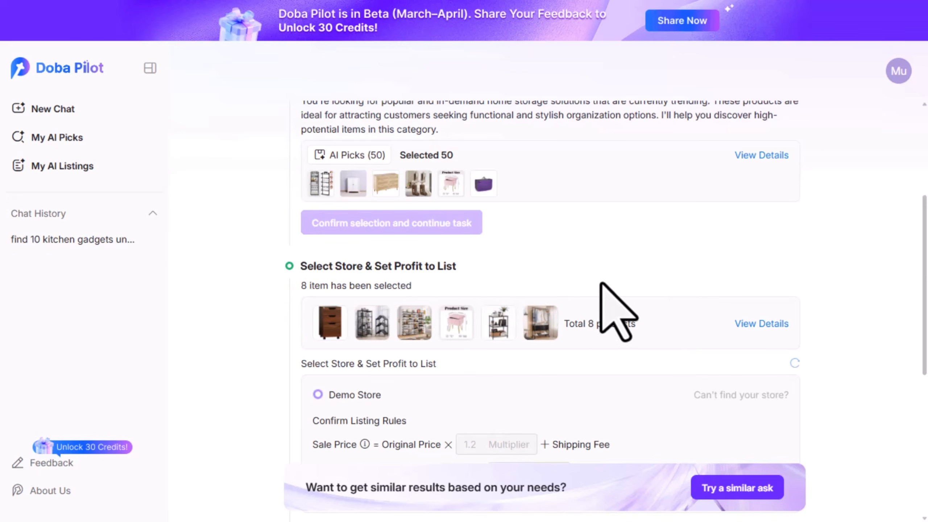
Open the details of the products selected for listing and read the listing rules and expected quota consumption
click(759, 323)
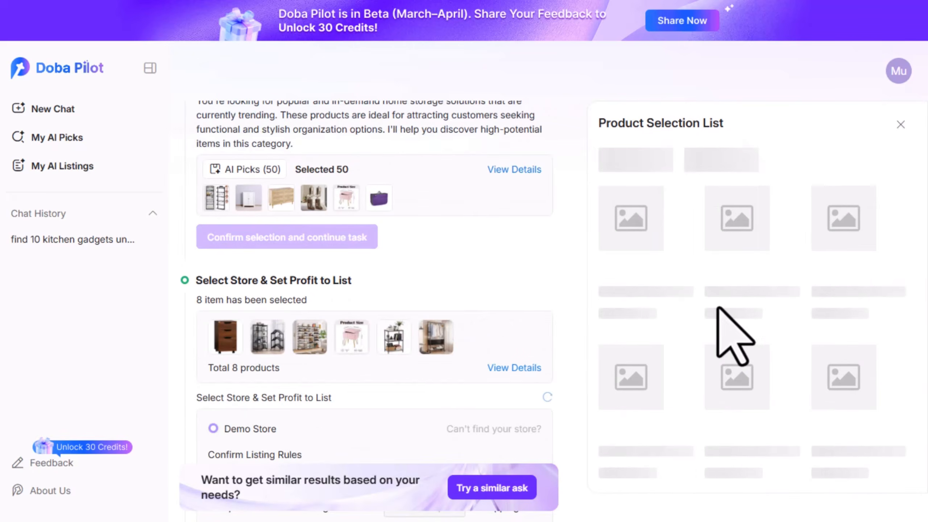
scroll(696, 293, down, 2)
scroll(507, 342, down, 5)
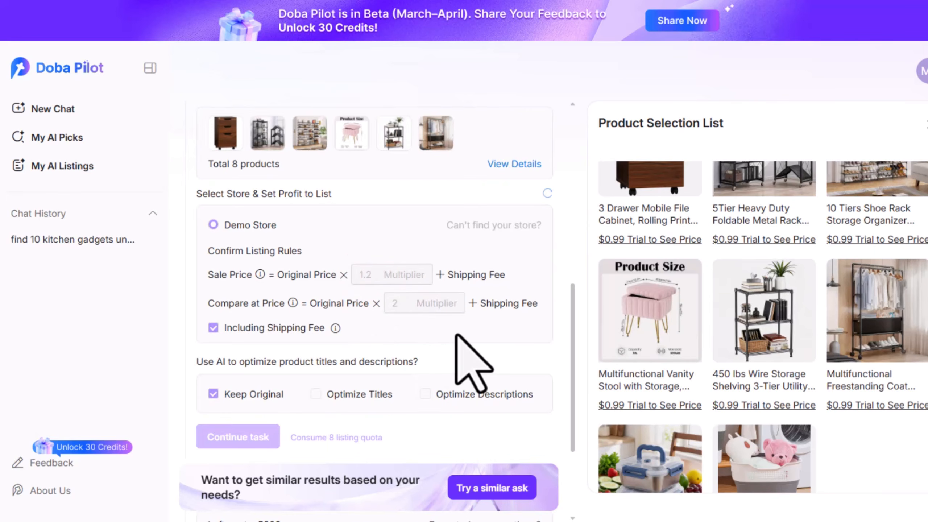
scroll(471, 344, down, 4)
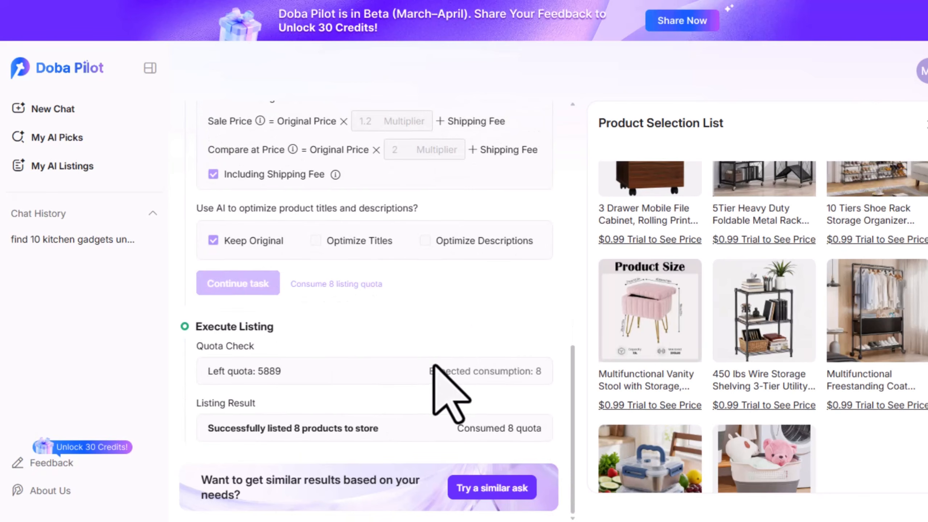
drag(429, 371, 554, 369)
click(526, 345)
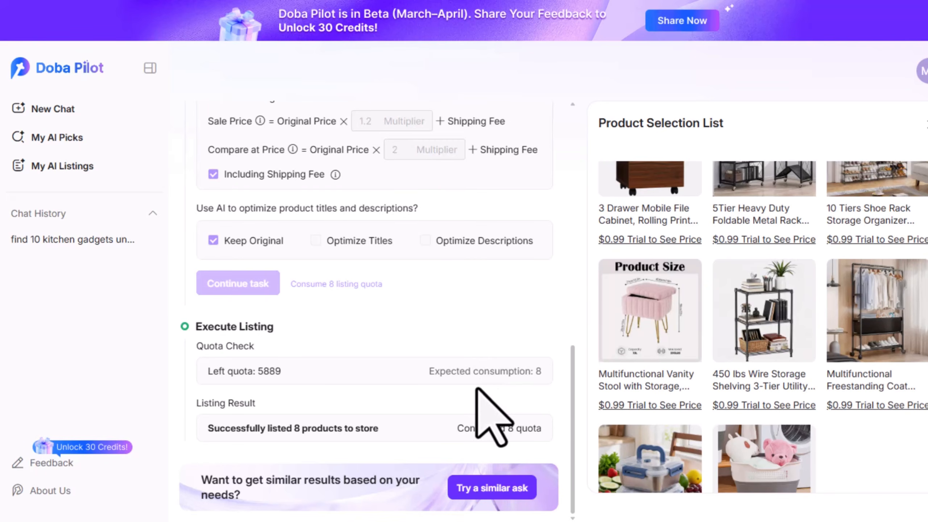
Compare the store, pricing and AI optimization settings with the products in the selection list
scroll(482, 395, up, 4)
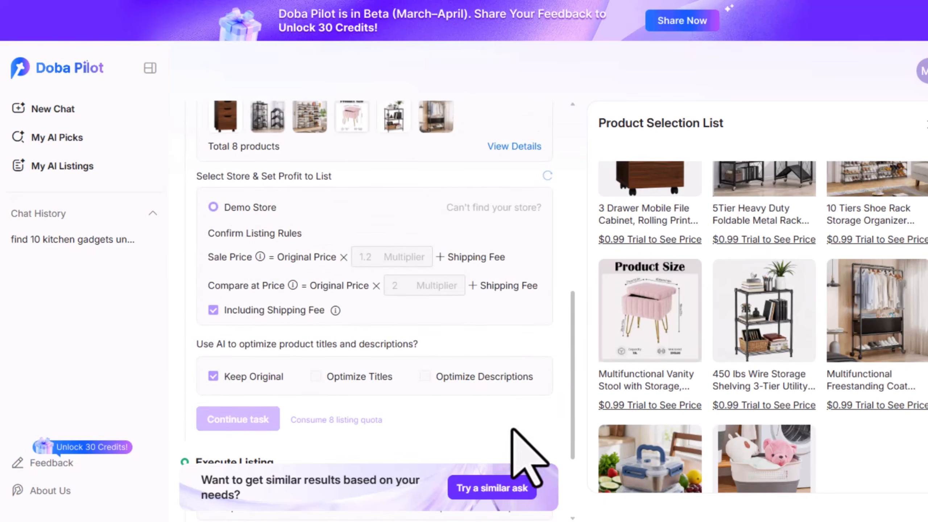
scroll(639, 384, down, 2)
scroll(658, 377, up, 3)
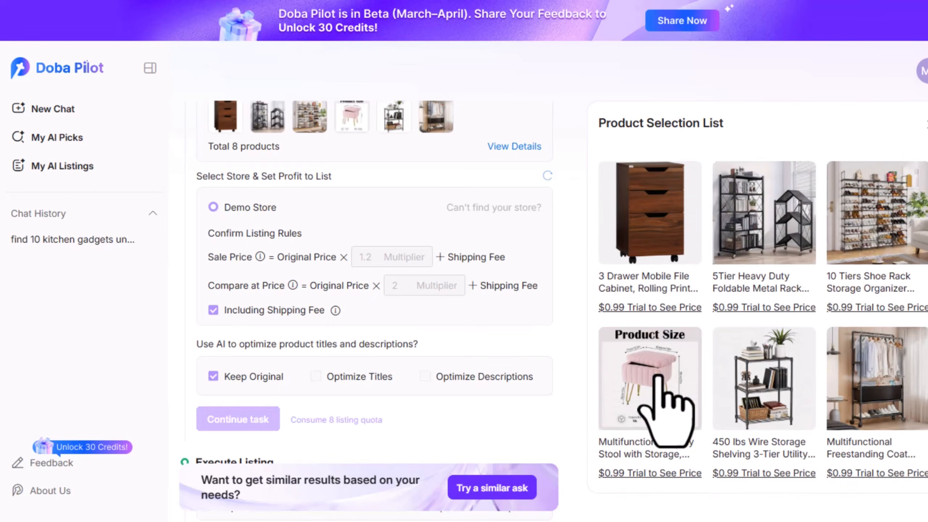
scroll(694, 398, down, 3)
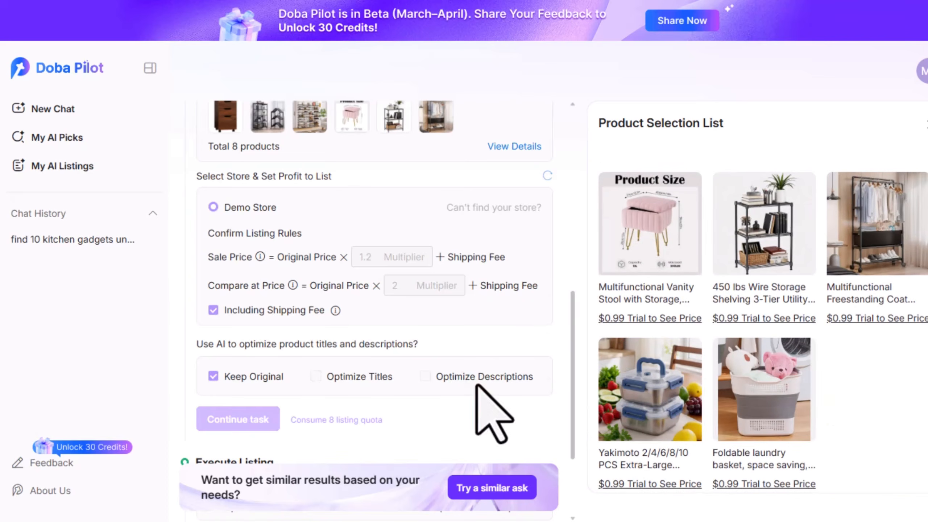
scroll(489, 388, down, 4)
scroll(503, 389, up, 5)
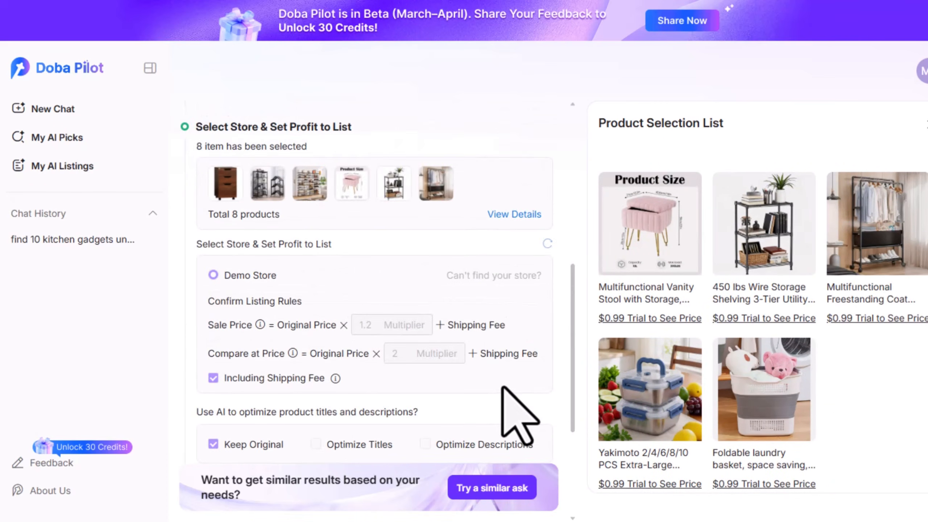
scroll(503, 389, down, 5)
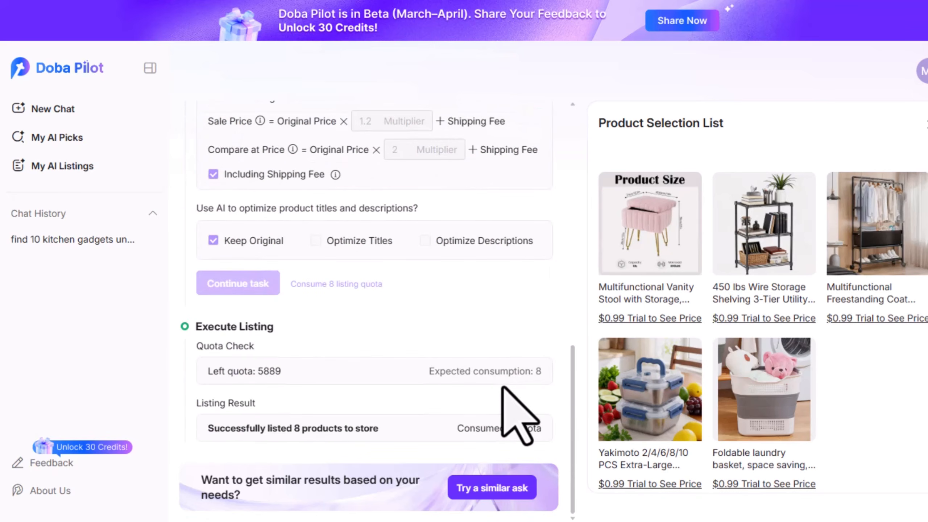
scroll(764, 380, up, 3)
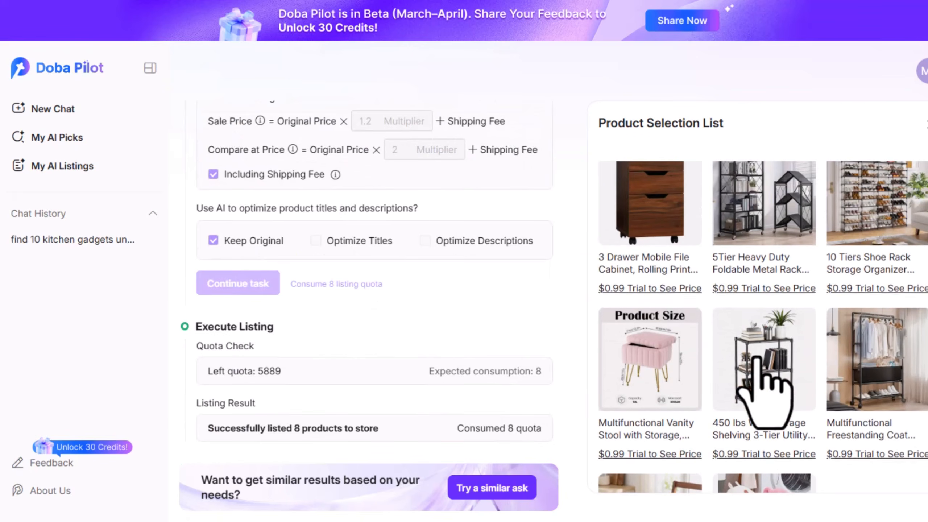
scroll(756, 362, up, 1)
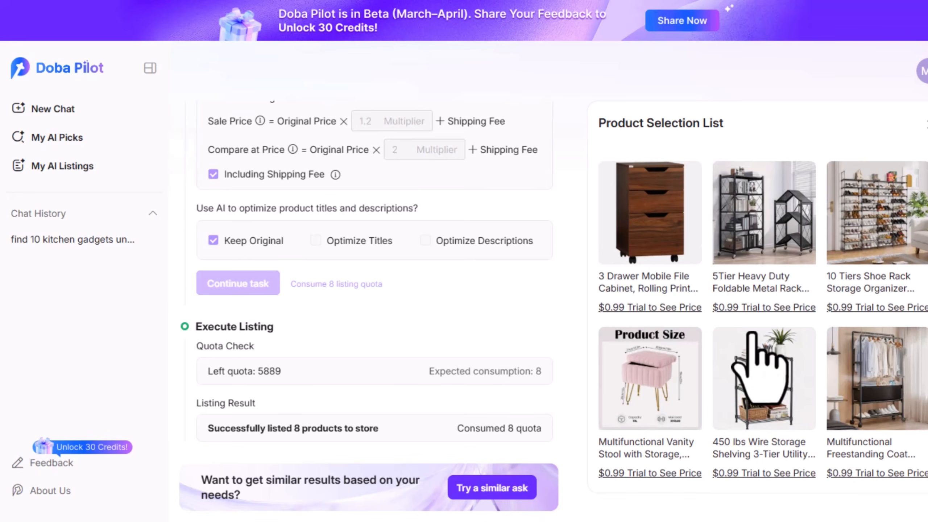
scroll(716, 343, down, 1)
scroll(717, 344, down, 4)
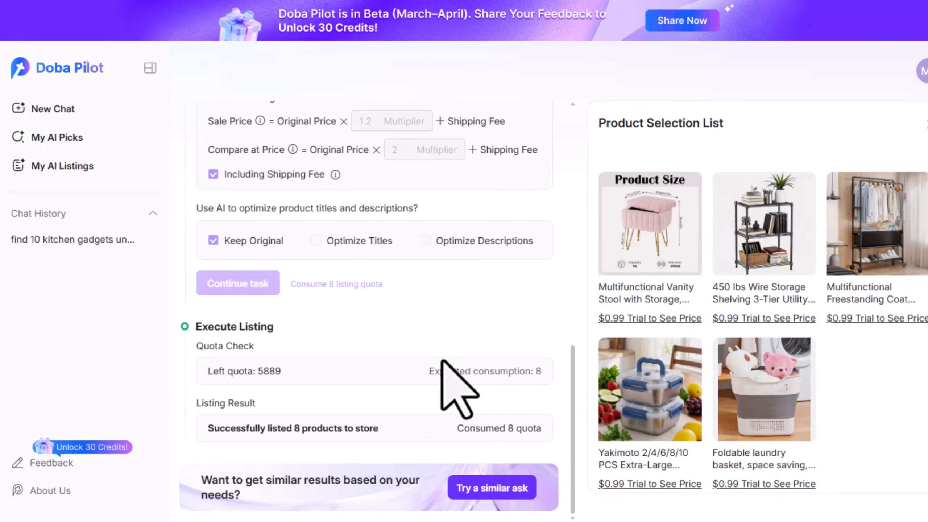
Examine the Quota Check and Listing Result entries in the Execute Listing stage
scroll(443, 372, up, 2)
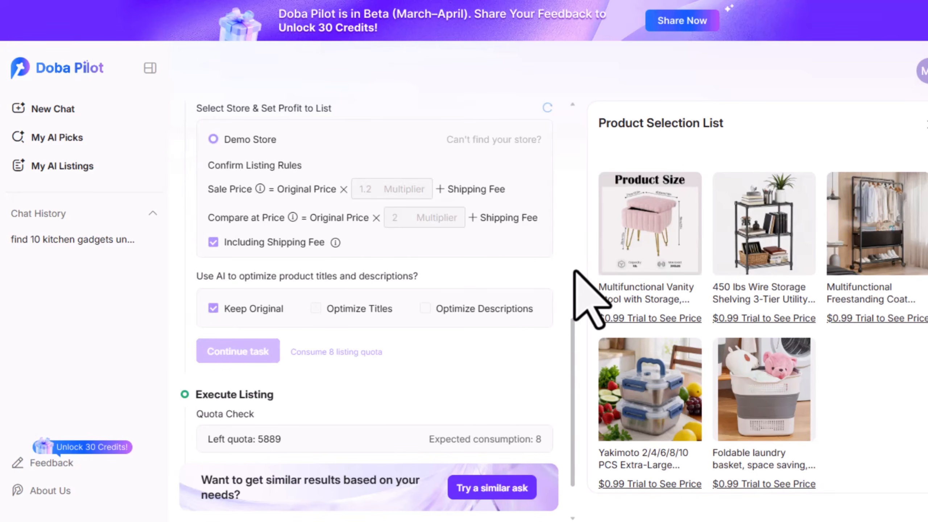
scroll(575, 273, down, 1)
scroll(575, 272, down, 2)
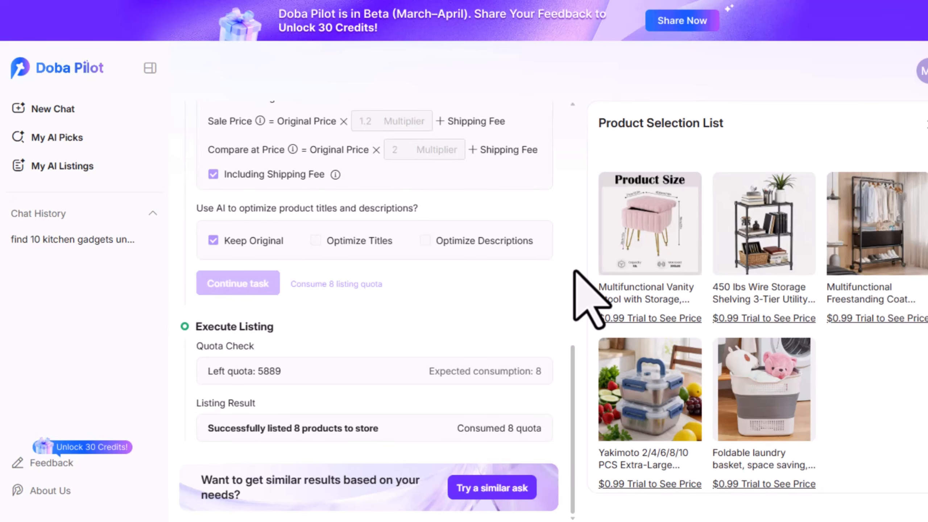
drag(287, 371, 215, 367)
click(292, 340)
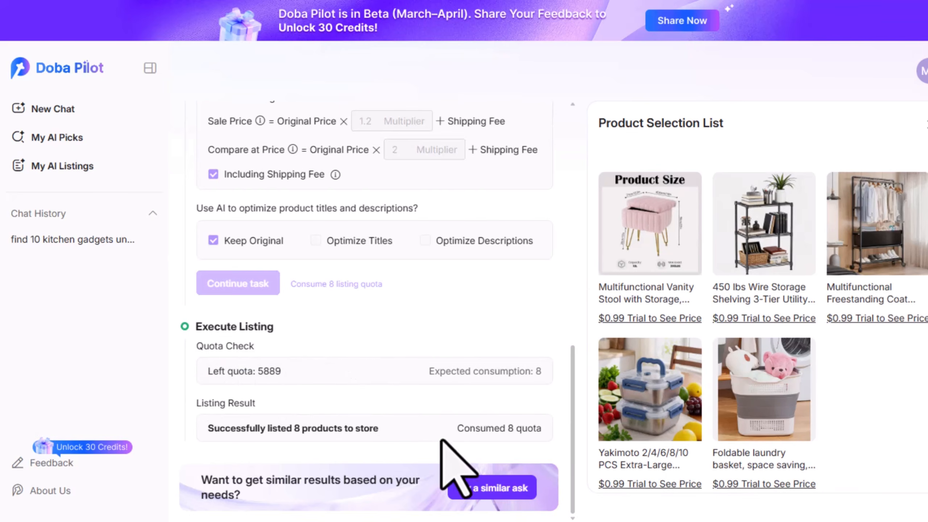
drag(379, 429, 204, 428)
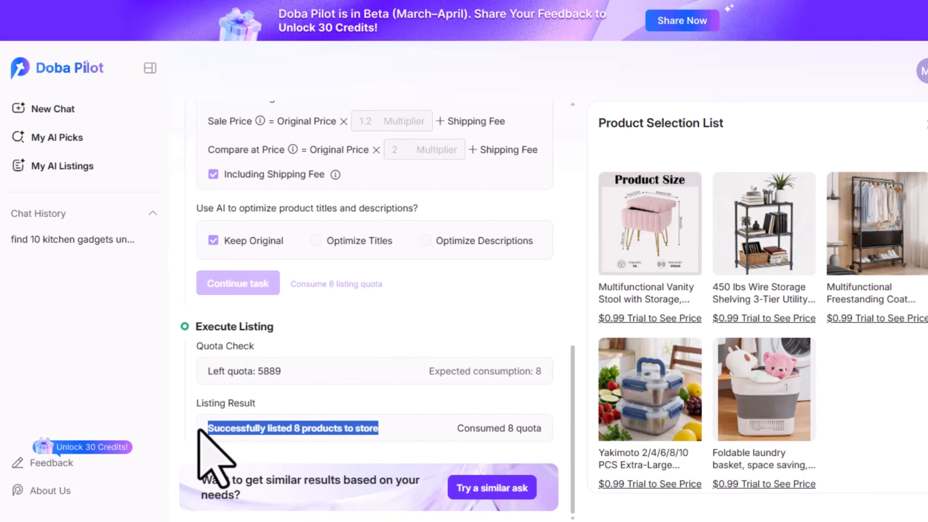
click(379, 394)
drag(429, 384, 554, 382)
drag(458, 428, 534, 432)
click(502, 418)
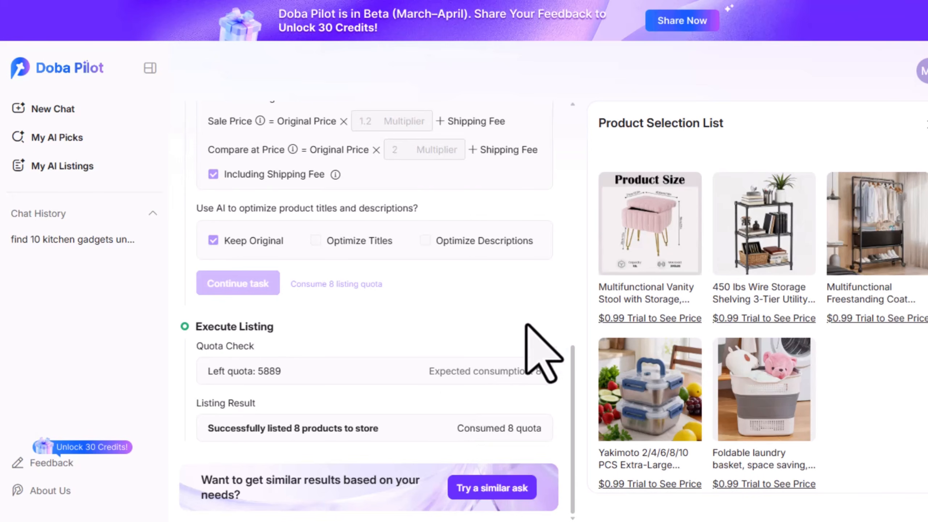
Review the home storage example again from Find the Best-Matching Products to Execute Listing, along with its product selection list
scroll(549, 307, up, 6)
scroll(541, 319, up, 4)
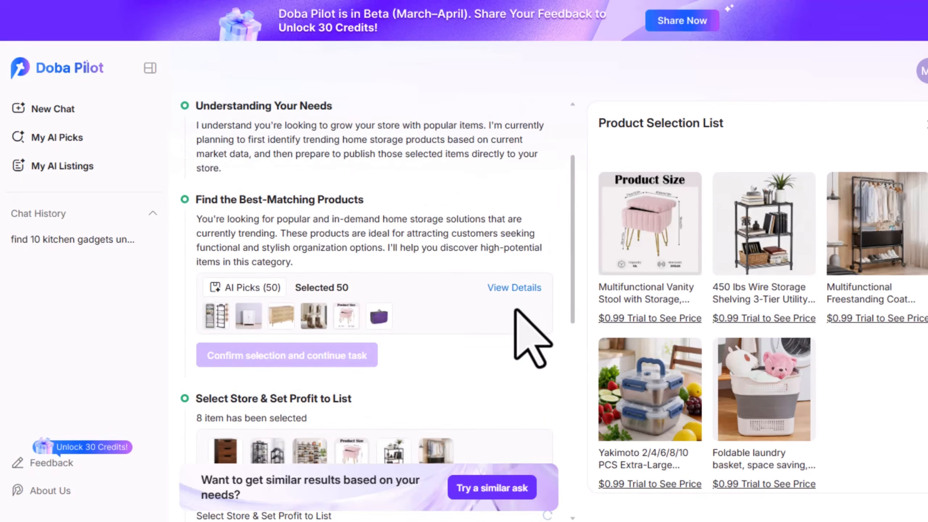
scroll(302, 305, down, 10)
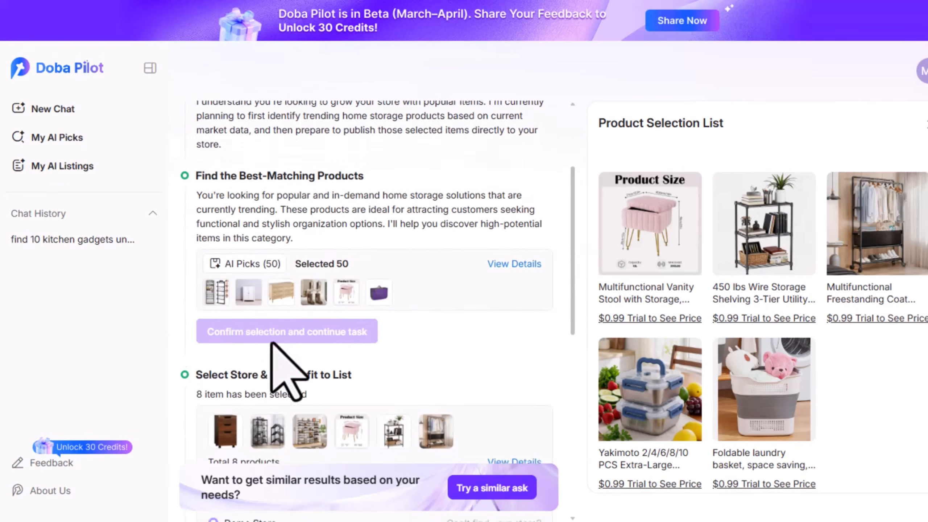
scroll(328, 336, down, 4)
scroll(318, 333, down, 2)
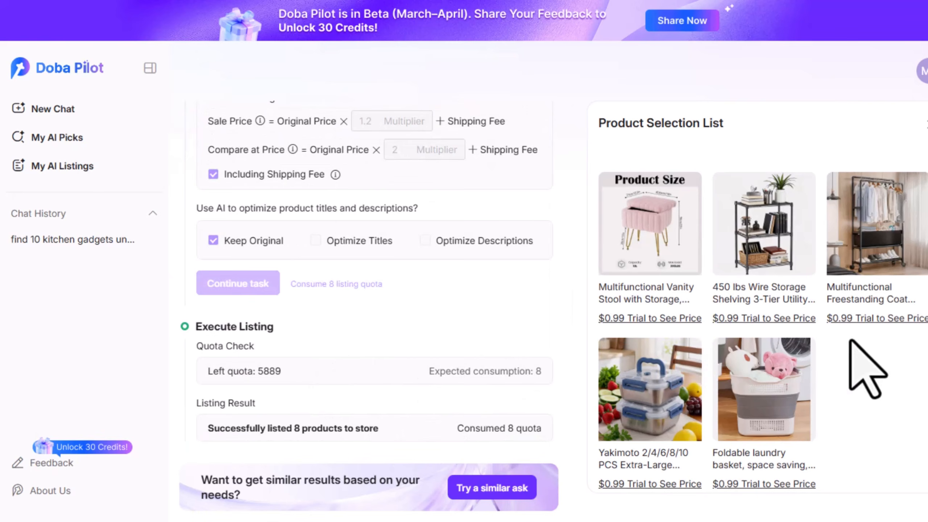
scroll(888, 348, up, 4)
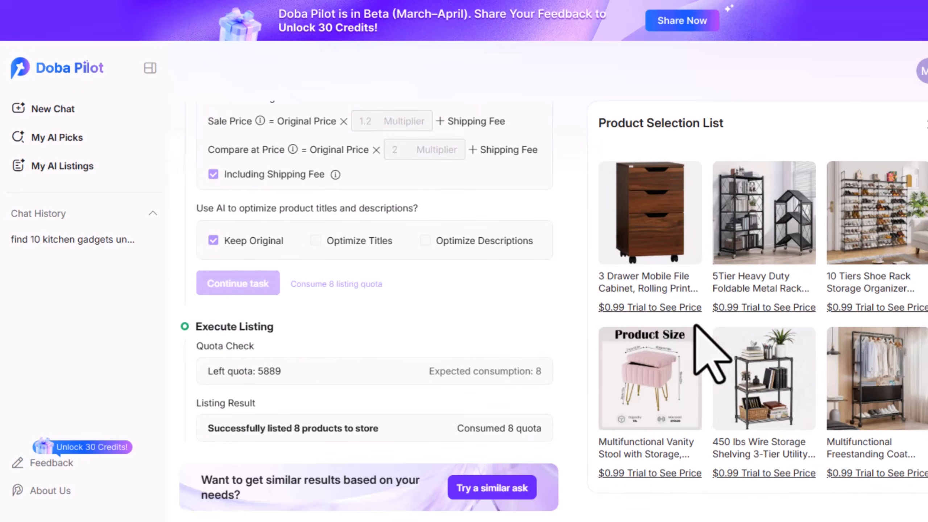
scroll(735, 310, down, 2)
scroll(742, 329, down, 2)
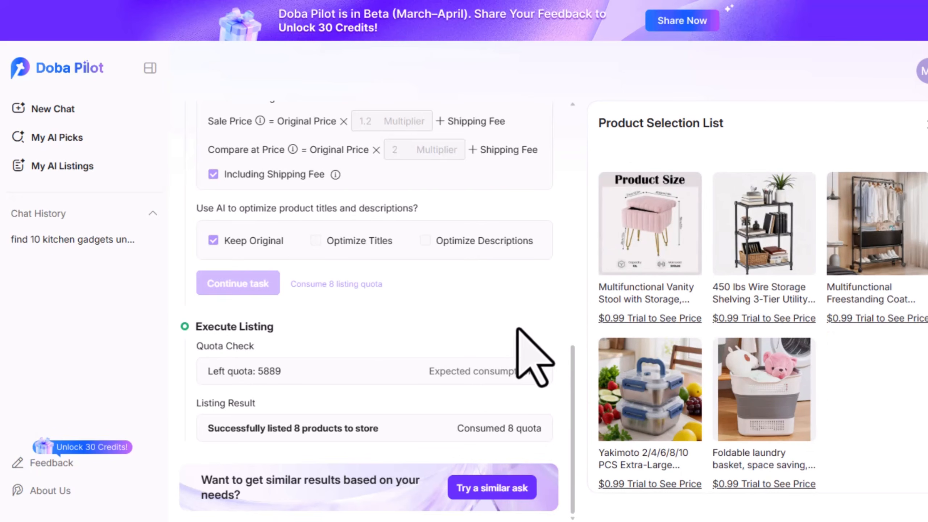
Highlight the Listing Result message and the left quota, and go back to the quick helper examples
drag(376, 428, 207, 426)
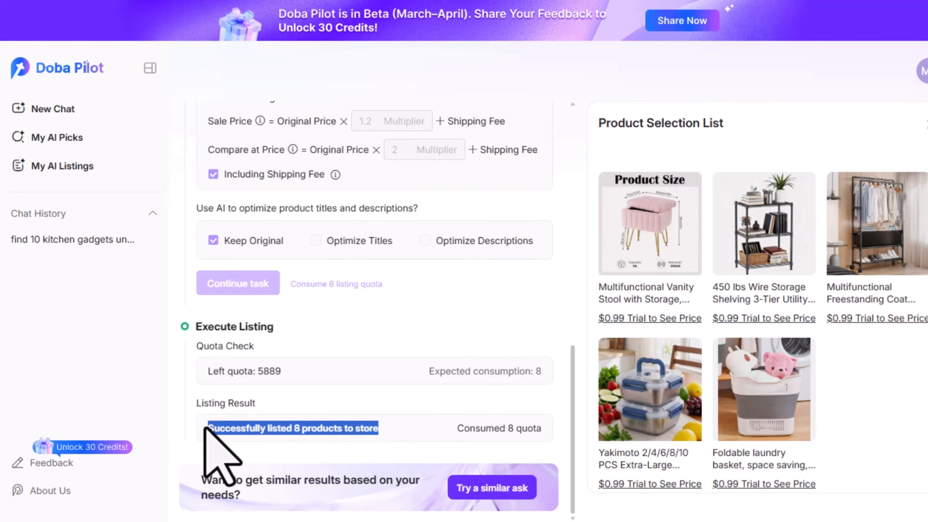
drag(287, 373, 209, 373)
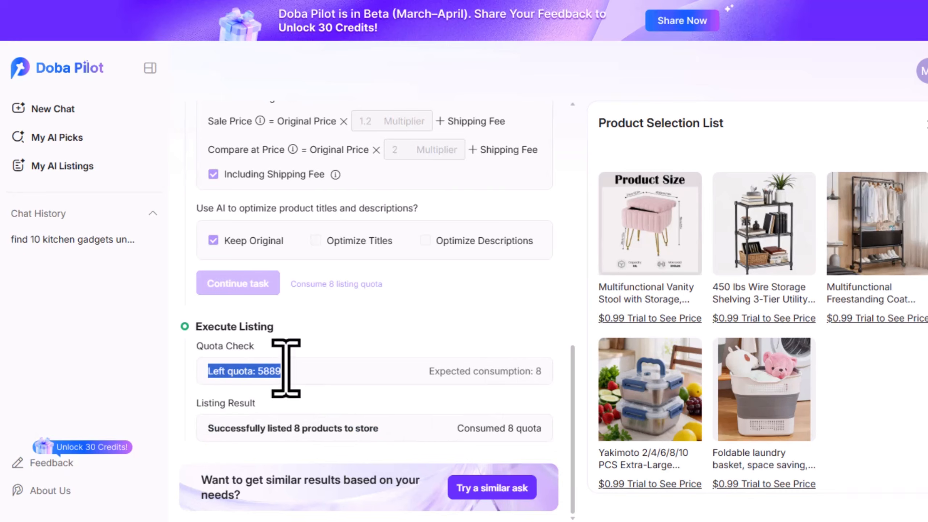
click(421, 327)
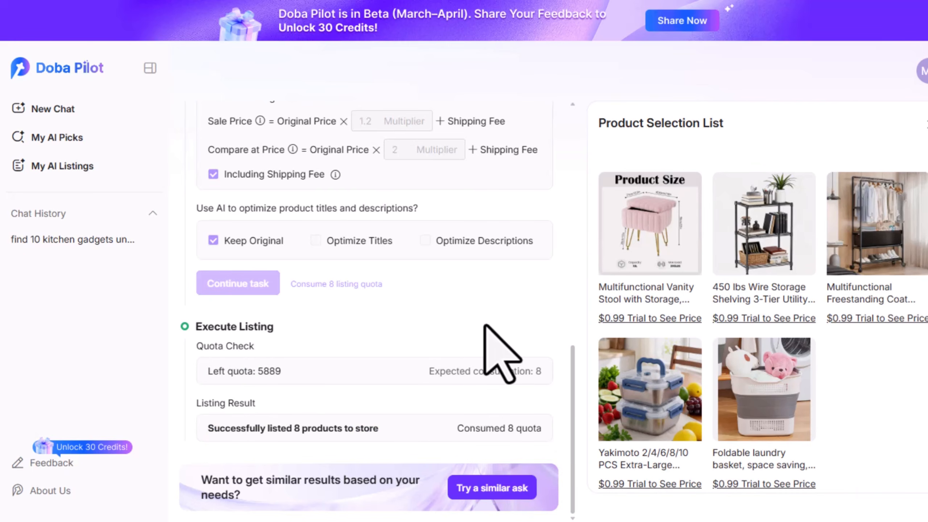
scroll(788, 381, down, 1)
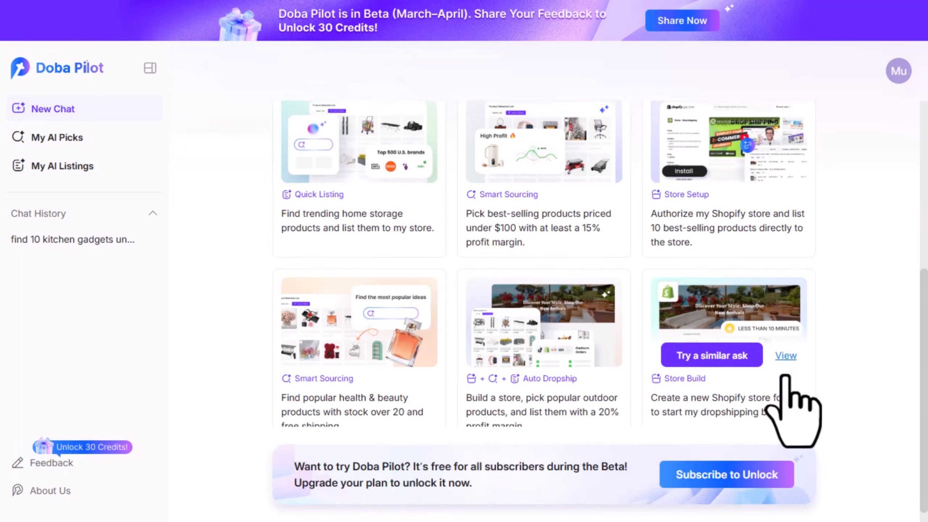
Open the Store Setup example about authorizing a Shopify store and listing 10 best-selling products
scroll(785, 377, down, 1)
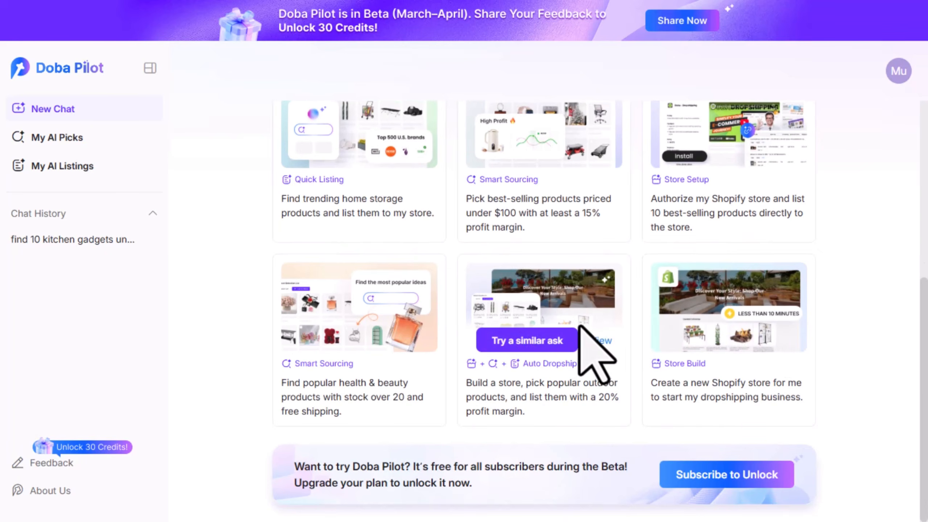
mouse_move(783, 176)
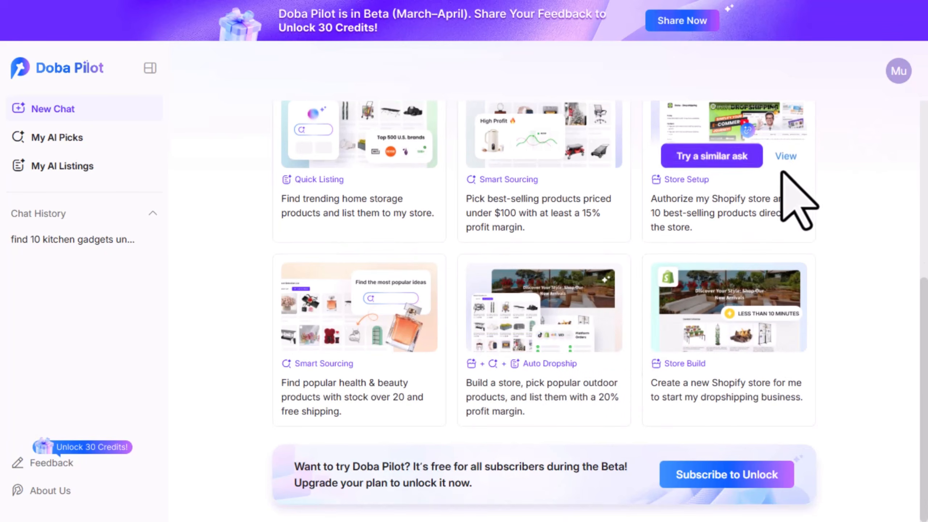
click(786, 157)
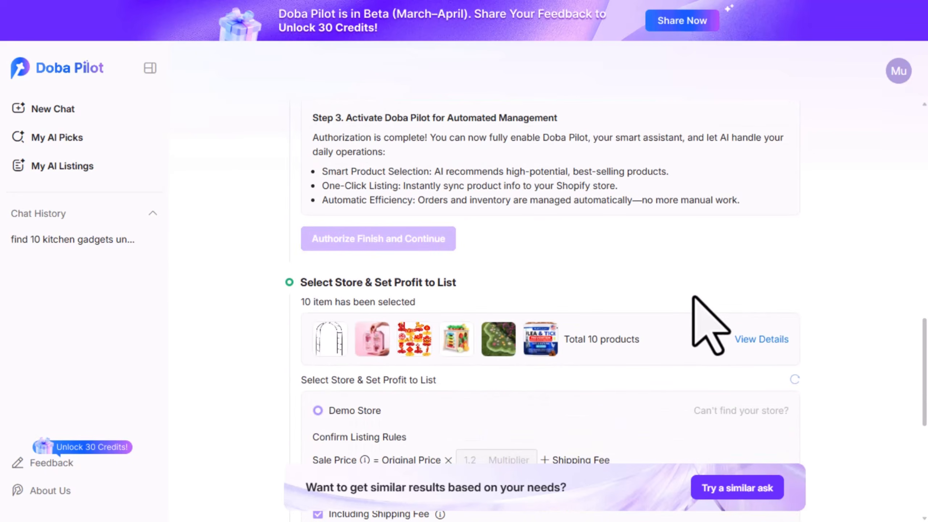
Review the example's Shopify authorization instructions, listing rules and Execute Listing stage, and start a similar ask from it
scroll(709, 325, up, 10)
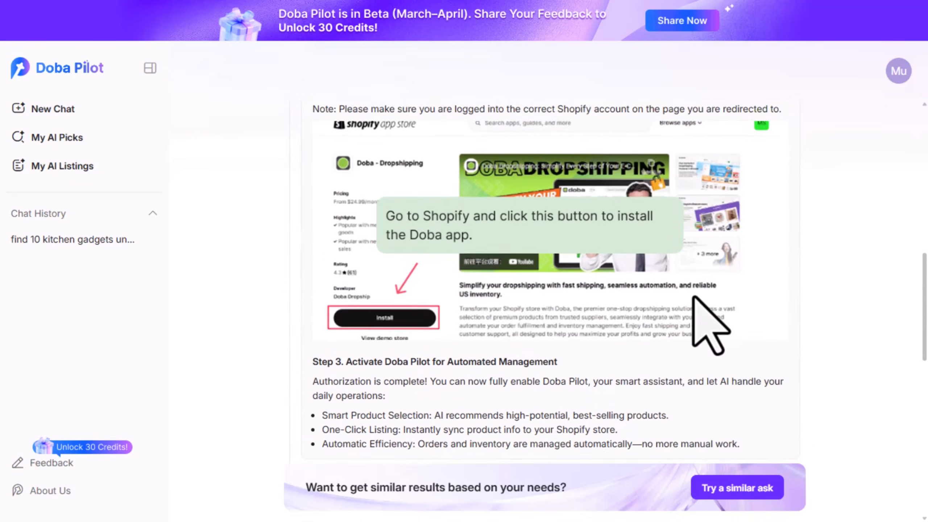
scroll(768, 285, up, 5)
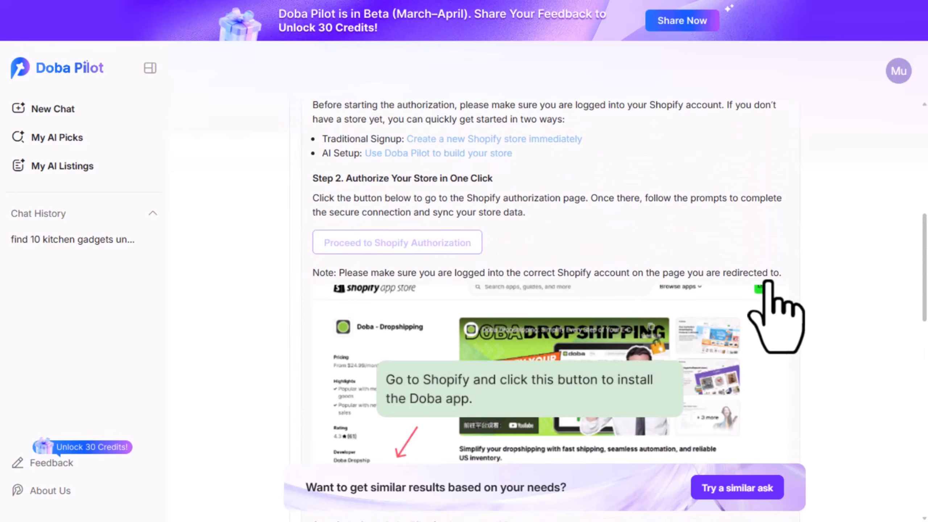
scroll(768, 285, down, 12)
scroll(768, 282, down, 4)
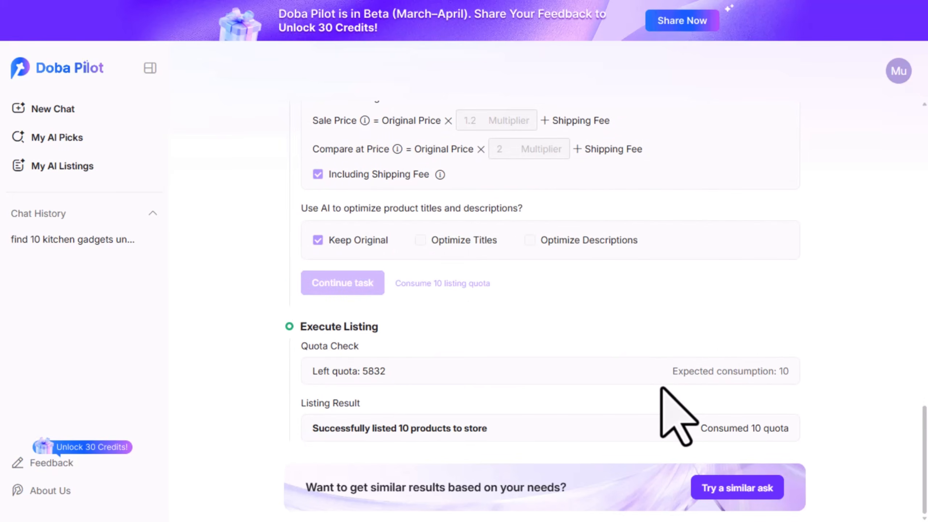
scroll(662, 388, up, 20)
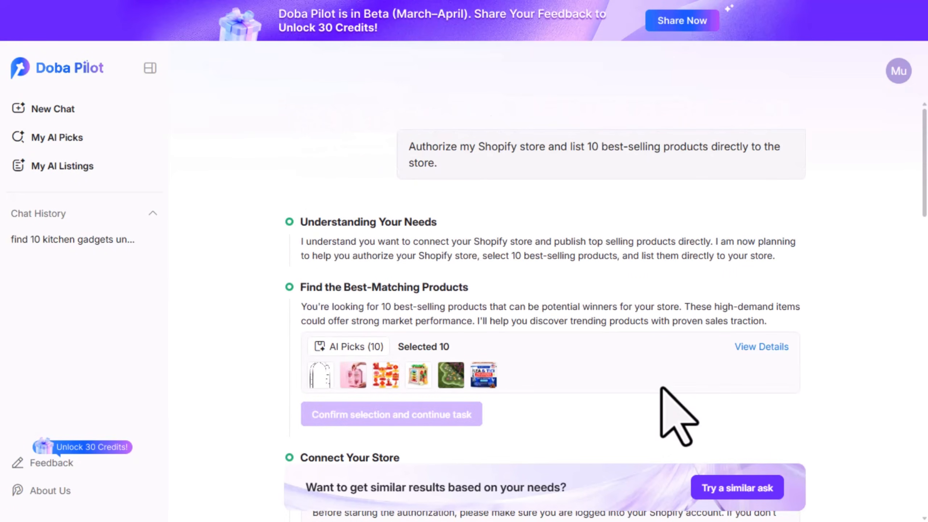
click(741, 486)
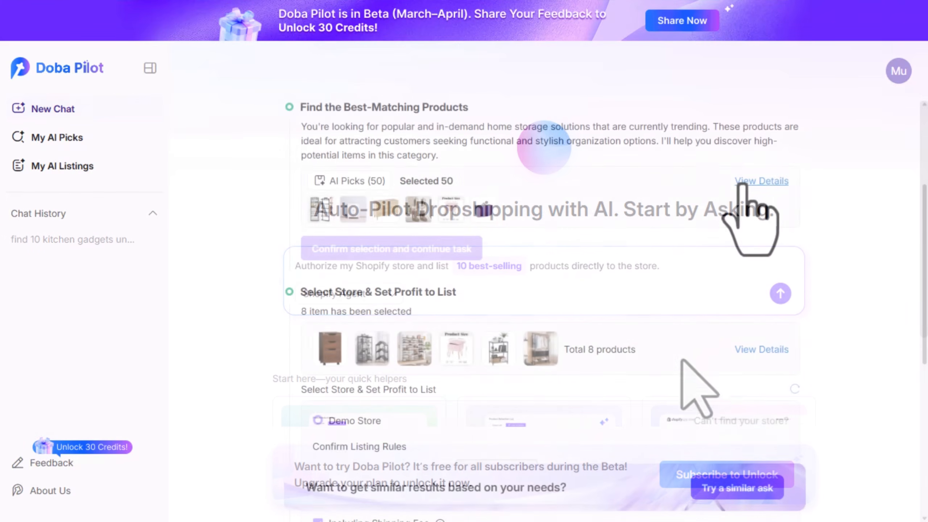
Open the product selection list of the home storage example and browse its recommended products
click(706, 181)
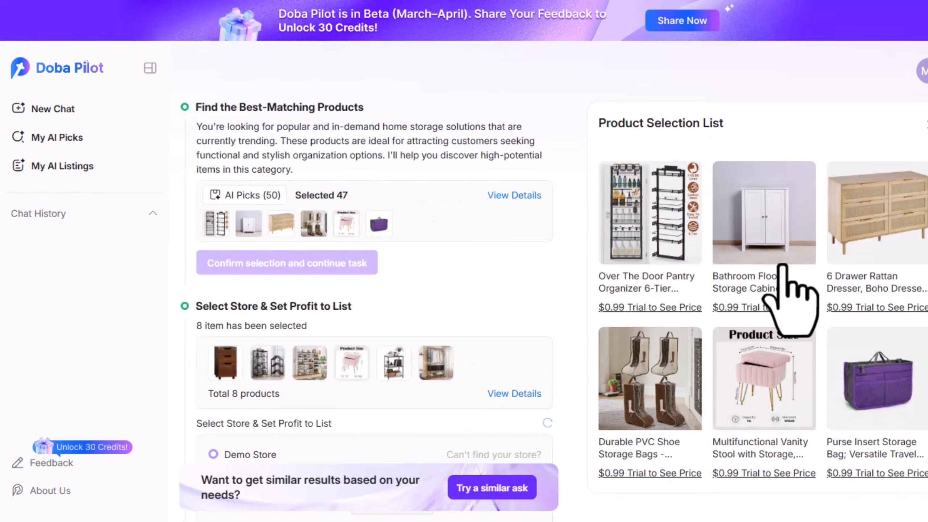
scroll(782, 270, down, 5)
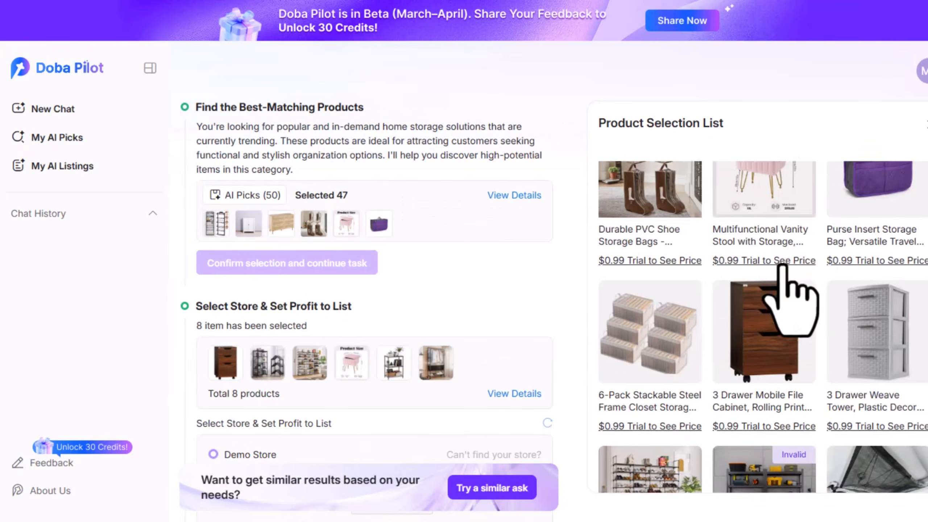
scroll(746, 321, up, 5)
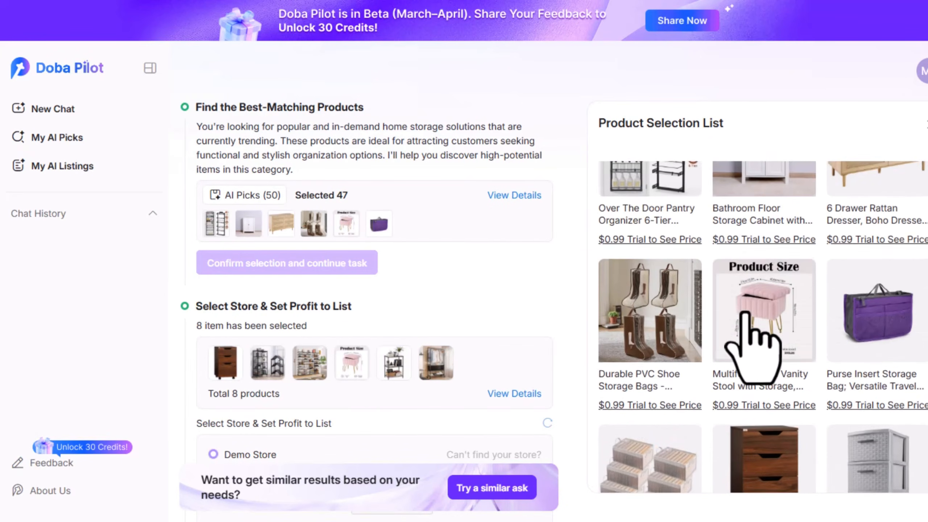
scroll(837, 322, down, 6)
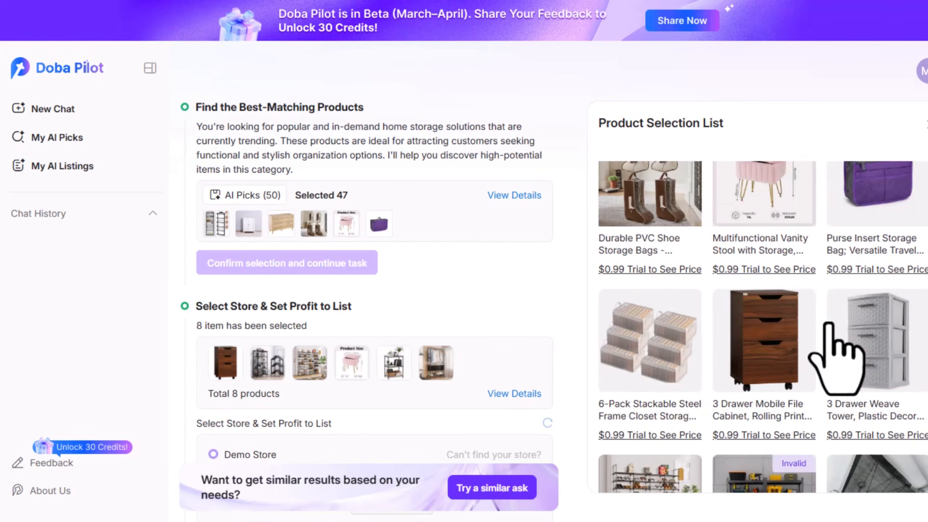
scroll(474, 318, up, 5)
Highlight the home storage request and review the example's Find the Best-Matching Products stage
drag(281, 142, 345, 156)
click(384, 197)
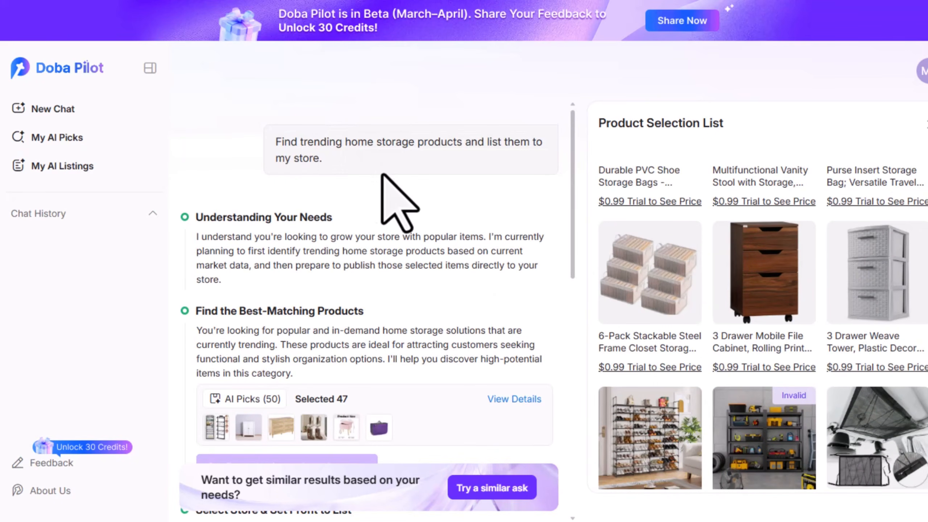
scroll(528, 307, down, 4)
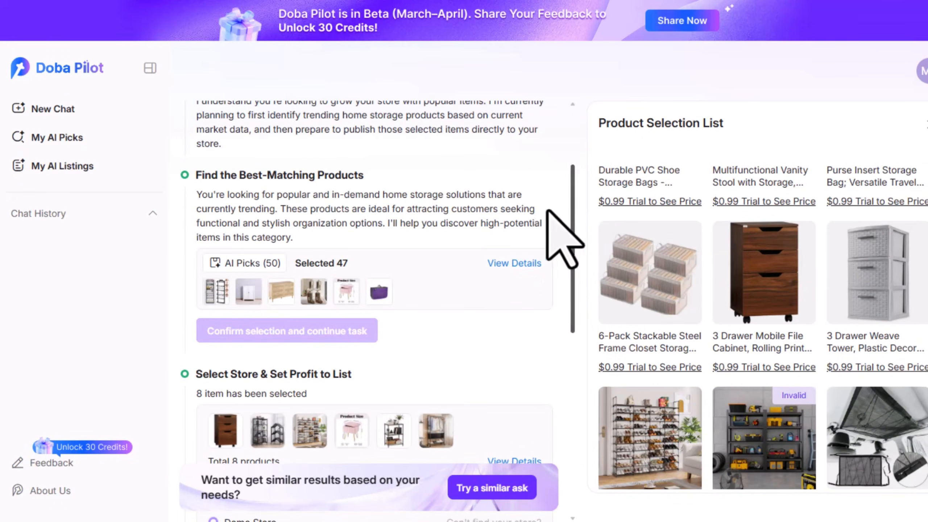